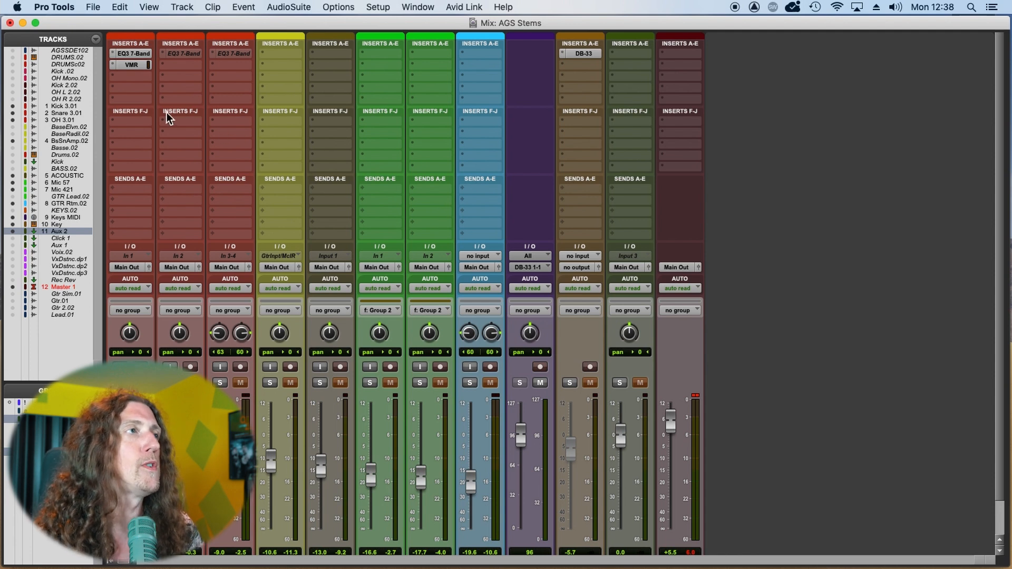
# Insert the mono MeldaProduction MEqualizer in the fourth insert slot of the Kick 3.01 track and reposition its window
pyautogui.click(140, 89)
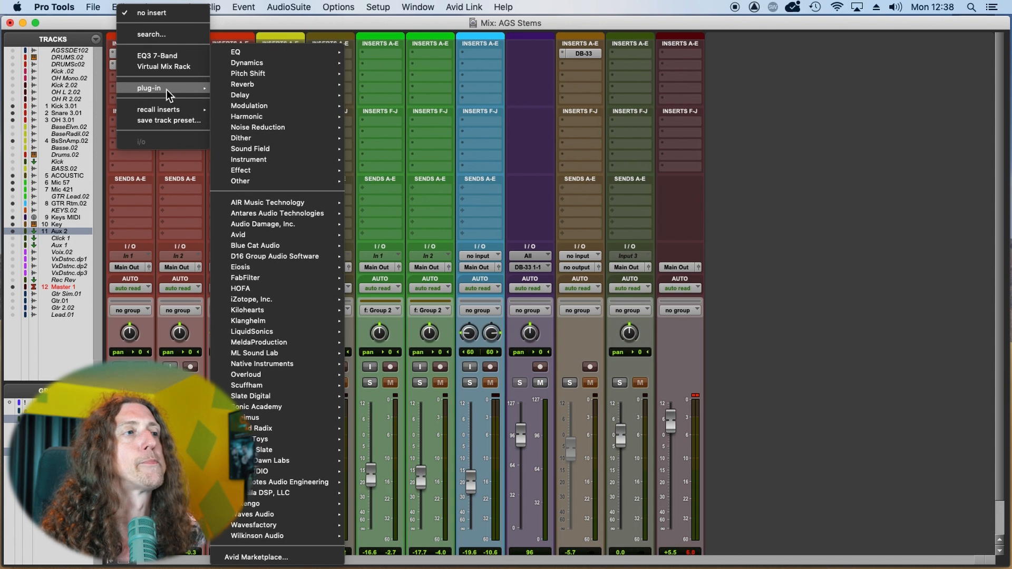
pyautogui.moveTo(274, 222)
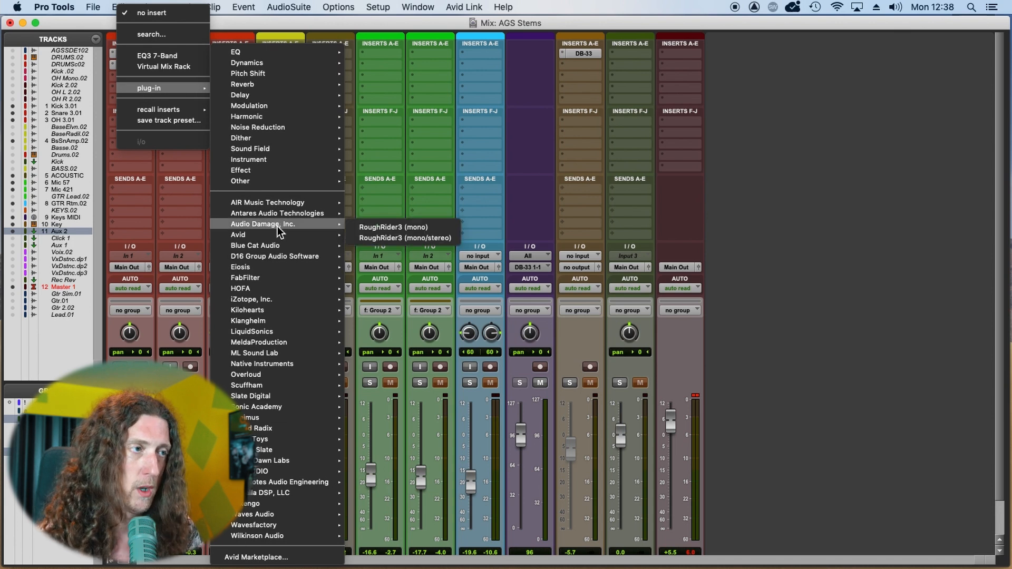
pyautogui.moveTo(303, 300)
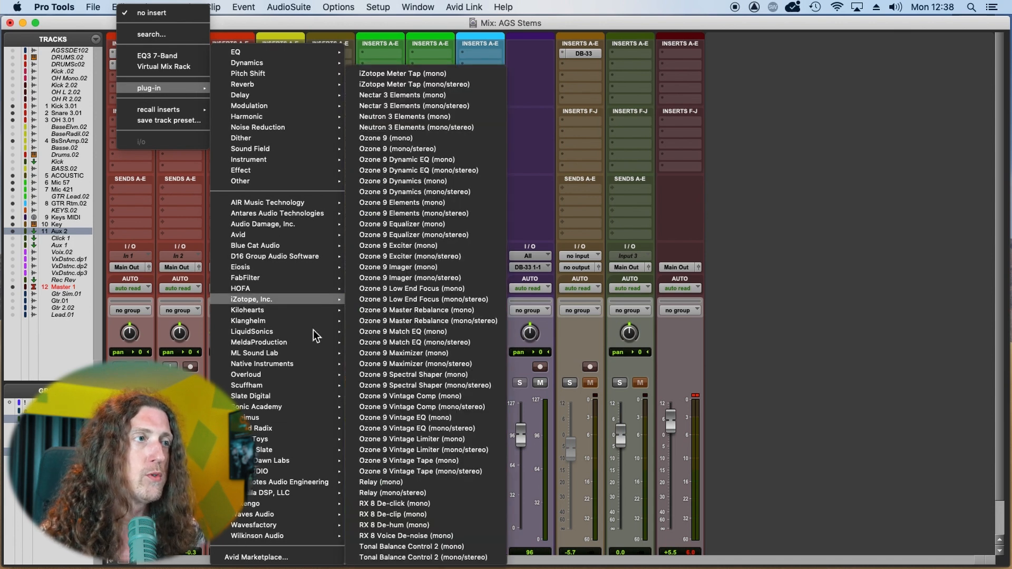
pyautogui.moveTo(307, 343)
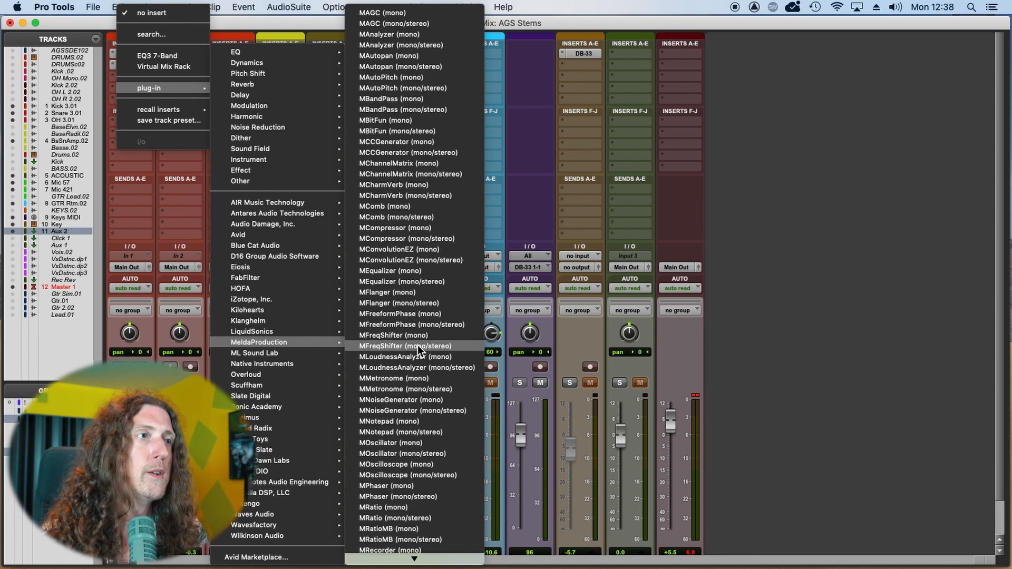
pyautogui.click(409, 273)
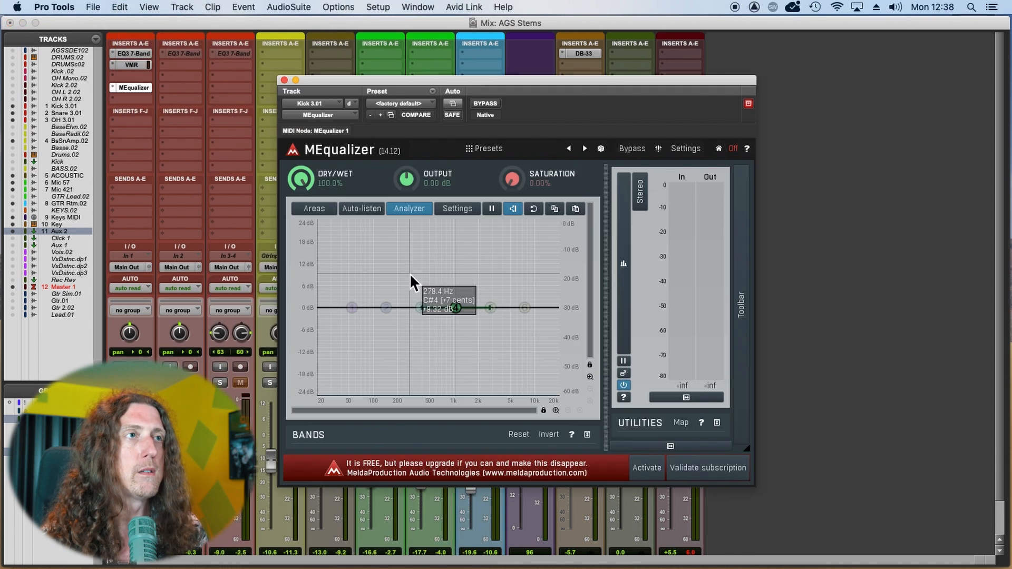
pyautogui.moveTo(531, 83); pyautogui.dragTo(474, 92)
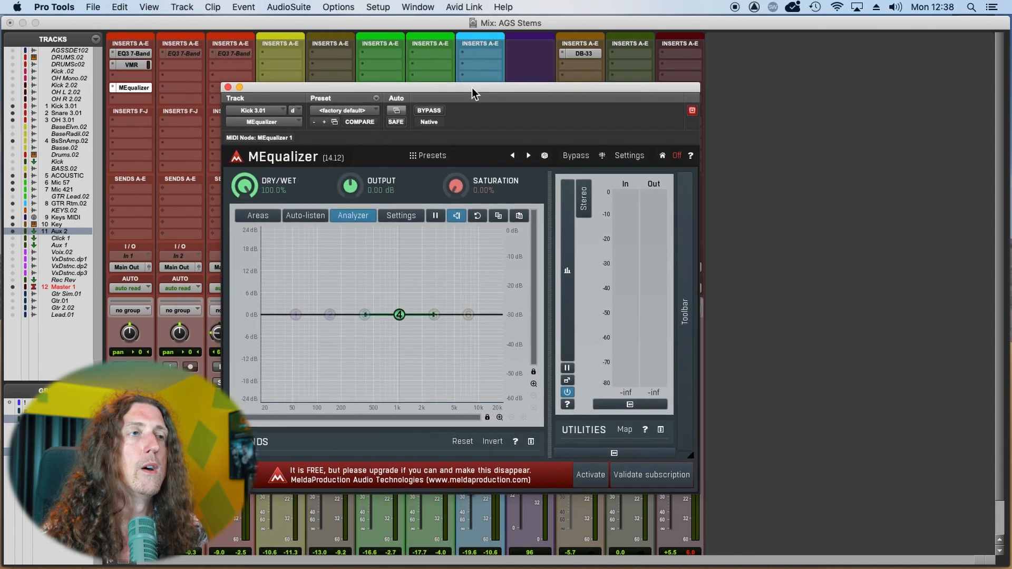
# Make EQ band 1 a 12 dB/oct high-pass filter with its frequency at about 25 Hz, keeping the EQ curve uncovered
pyautogui.rightClick(296, 317)
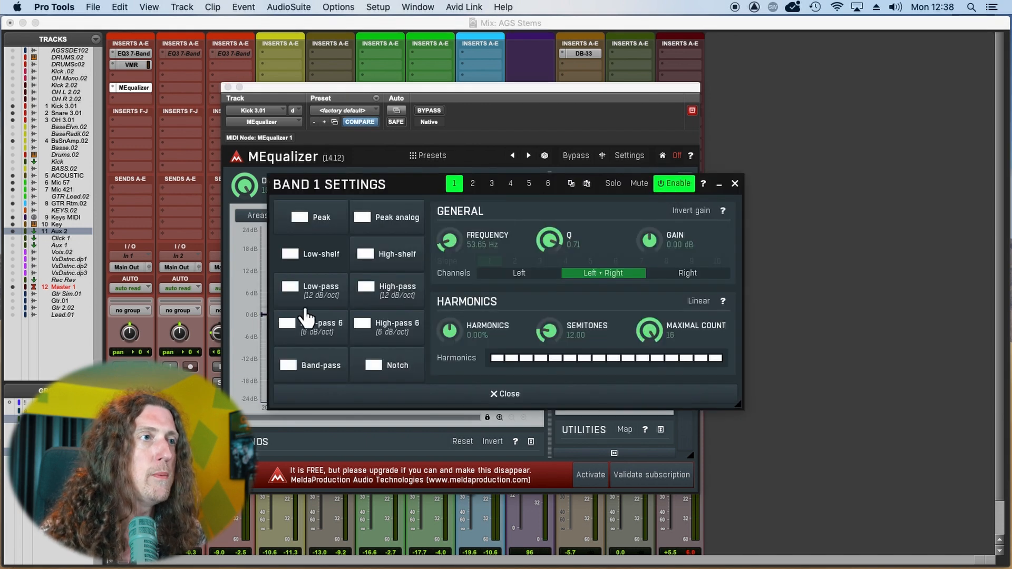
pyautogui.click(396, 295)
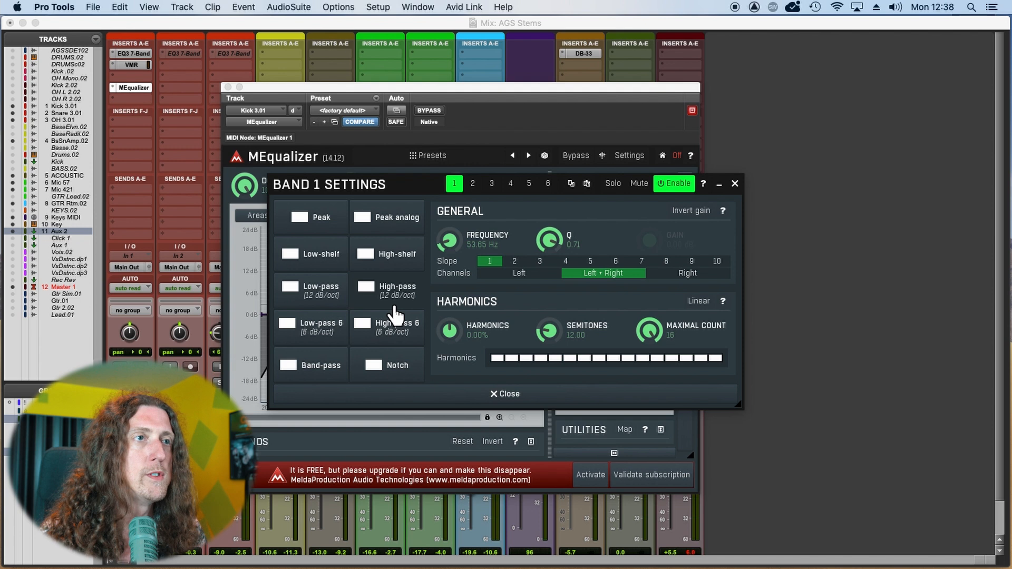
pyautogui.moveTo(449, 242); pyautogui.dragTo(449, 270)
pyautogui.moveTo(426, 185); pyautogui.dragTo(670, 181)
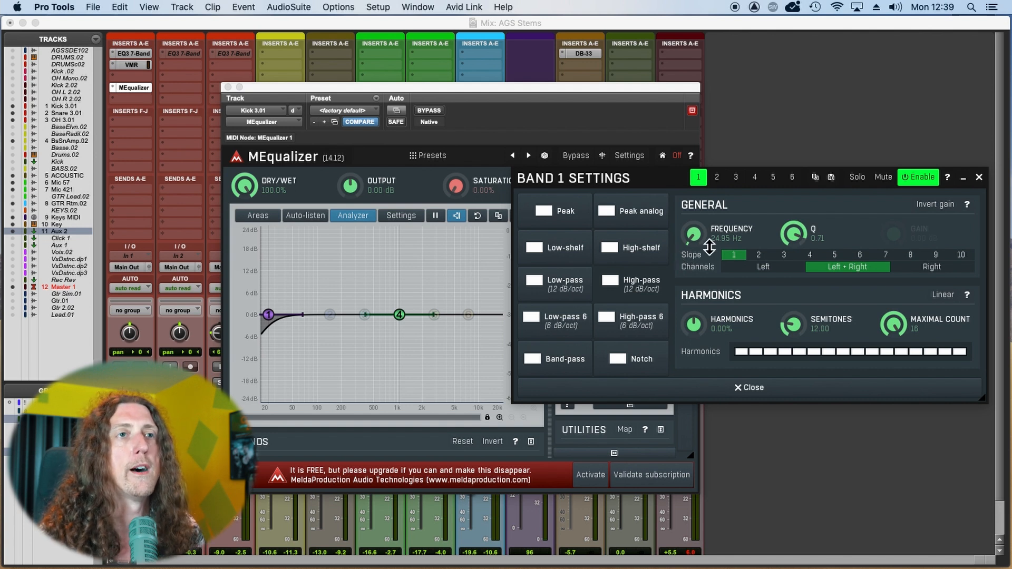
# Play the mix while raising band 1's high-pass frequency to about 59 Hz, and stop playback
pyautogui.press('space')
pyautogui.moveTo(692, 237)
pyautogui.mouseDown()
pyautogui.moveTo(693, 199)
pyautogui.moveTo(694, 234)
pyautogui.mouseUp()
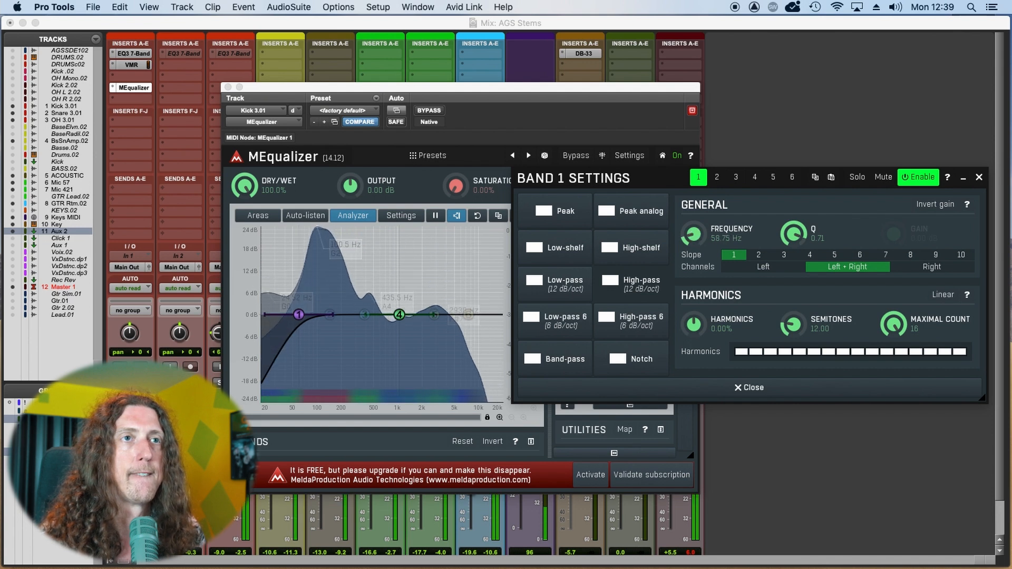
pyautogui.click(763, 419)
pyautogui.press('space')
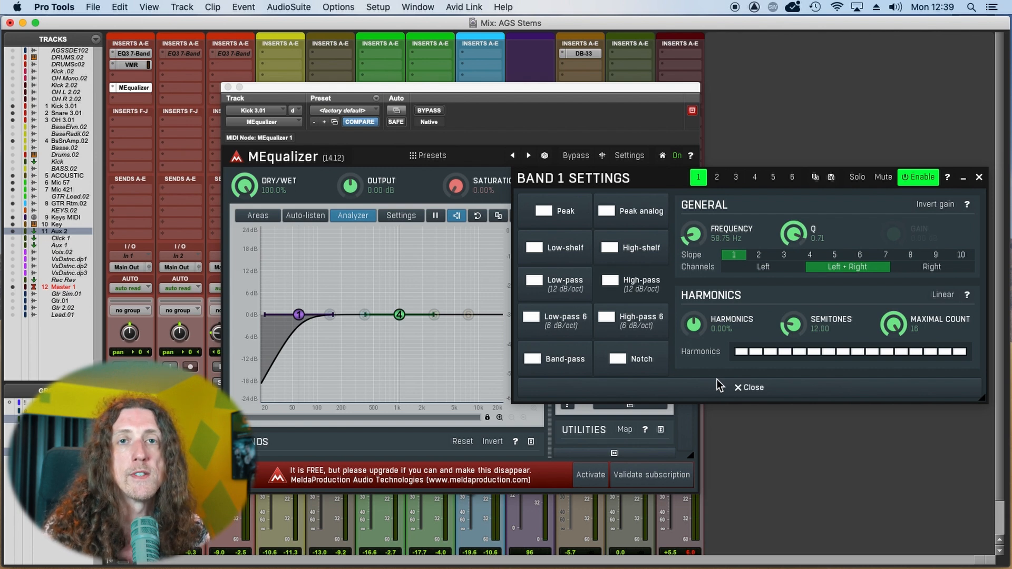
# Set band 4 to a narrow boost at about 81.5 Hz with Q 5.75 and gain about +4.2 dB, and start playback
pyautogui.doubleClick(400, 315)
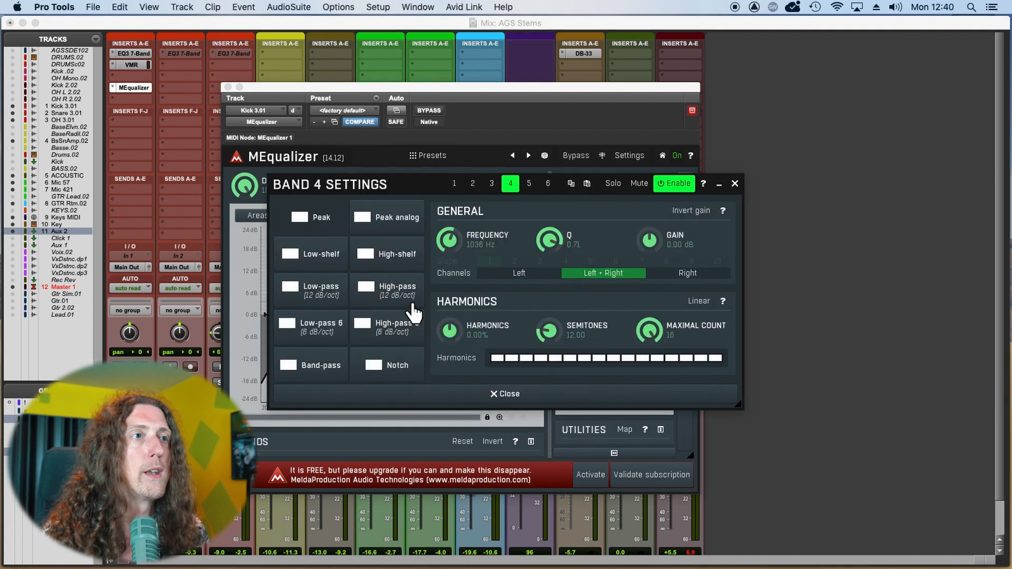
pyautogui.moveTo(413, 187); pyautogui.dragTo(697, 193)
pyautogui.moveTo(834, 244); pyautogui.dragTo(834, 284)
pyautogui.moveTo(833, 244); pyautogui.dragTo(833, 180)
pyautogui.moveTo(833, 244); pyautogui.dragTo(832, 248)
pyautogui.moveTo(933, 244); pyautogui.dragTo(933, 224)
pyautogui.moveTo(837, 244); pyautogui.dragTo(836, 251)
pyautogui.moveTo(731, 242)
pyautogui.mouseDown()
pyautogui.moveTo(731, 264)
pyautogui.moveTo(736, 252)
pyautogui.moveTo(724, 255)
pyautogui.mouseUp()
pyautogui.press('space')
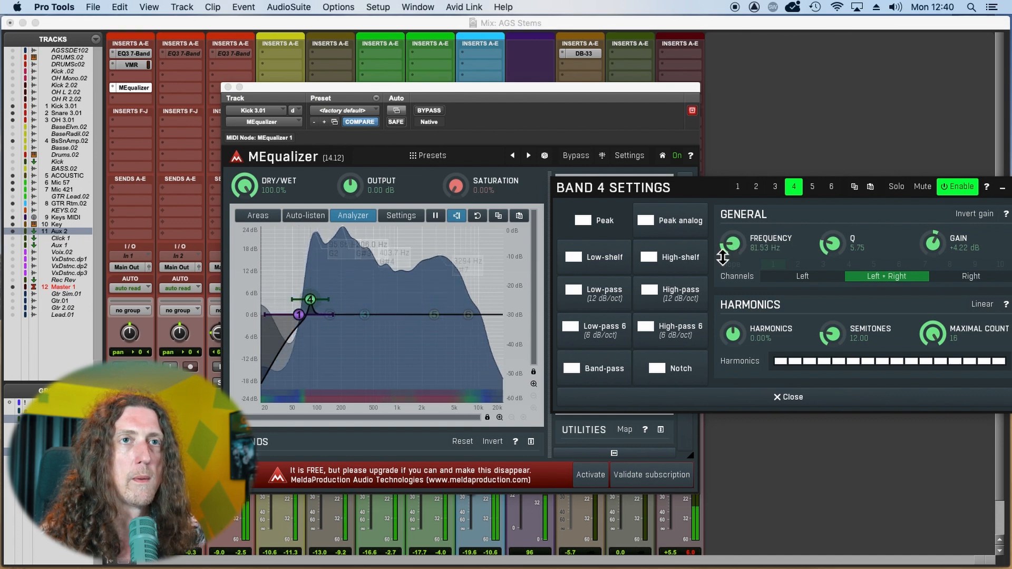
# Retune band 4 during playback to about 52.4 Hz with gain about +12.9 dB and Q about 2.96
pyautogui.moveTo(932, 249); pyautogui.dragTo(932, 242)
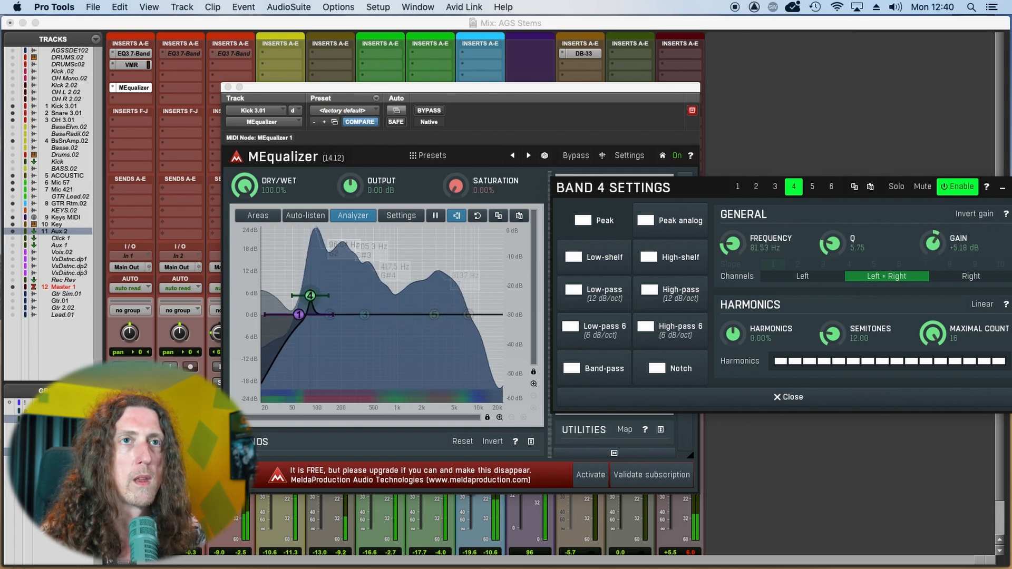
pyautogui.moveTo(843, 240); pyautogui.dragTo(843, 249)
pyautogui.moveTo(960, 255); pyautogui.dragTo(960, 244)
pyautogui.moveTo(784, 258); pyautogui.dragTo(784, 267)
pyautogui.moveTo(933, 244); pyautogui.dragTo(933, 234)
pyautogui.moveTo(836, 241); pyautogui.dragTo(835, 245)
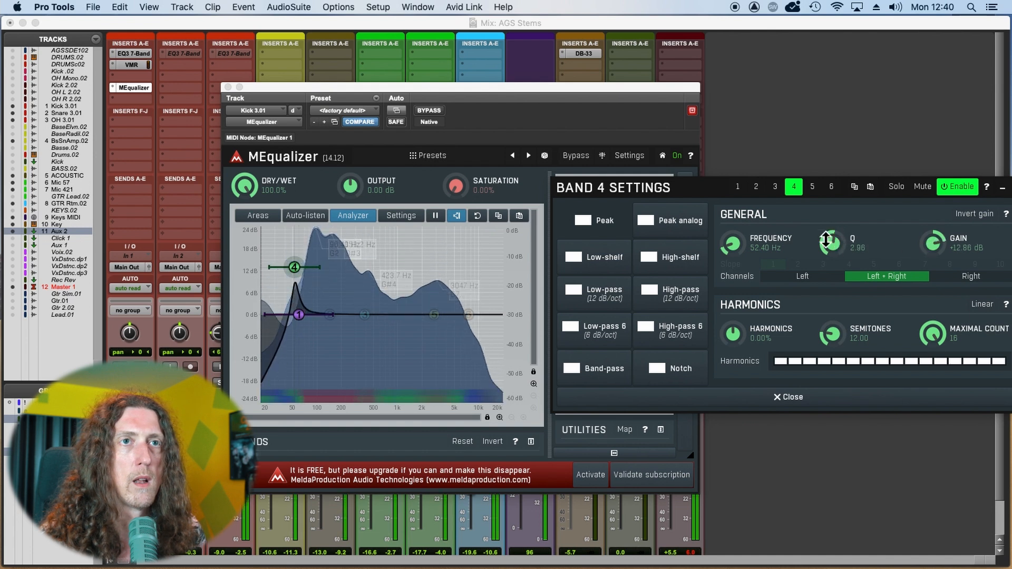
# Fine-tune band 4 to about 51 Hz, gain about +13.8 dB and Q about 2.56, and stop playback
pyautogui.moveTo(731, 244); pyautogui.dragTo(731, 244)
pyautogui.moveTo(294, 267); pyautogui.dragTo(293, 267)
pyautogui.moveTo(935, 251); pyautogui.dragTo(934, 246)
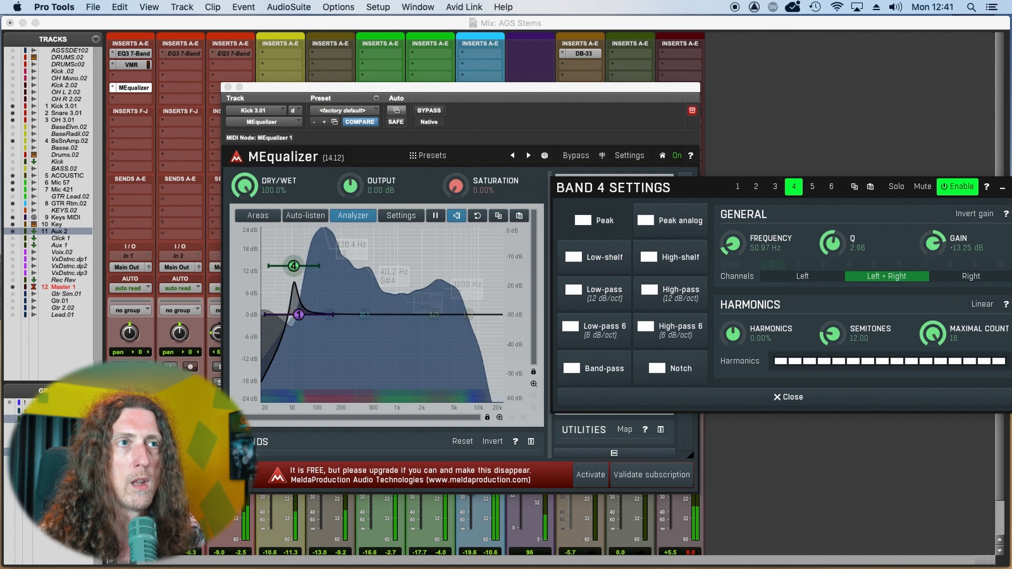
pyautogui.moveTo(854, 246); pyautogui.dragTo(853, 242)
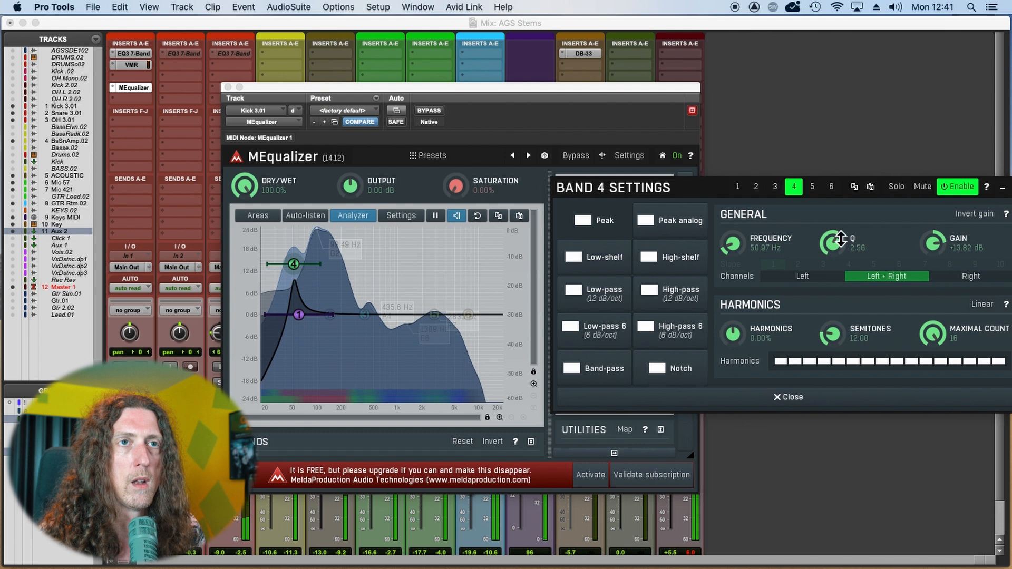
pyautogui.click(833, 429)
pyautogui.press('space')
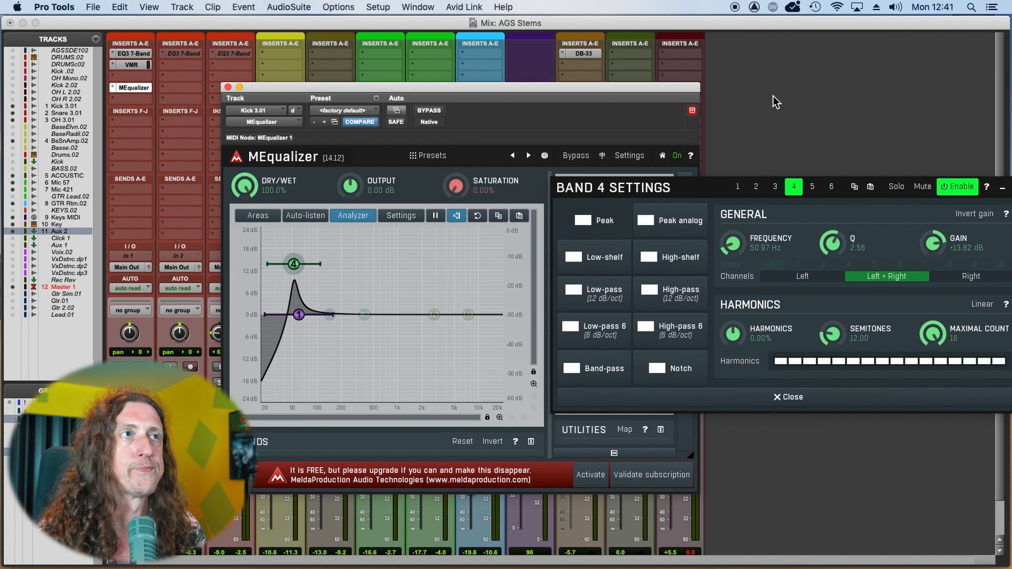
# Play the mix and compare the kick with MEqualizer bypassed and active, and stop playback
pyautogui.press('space')
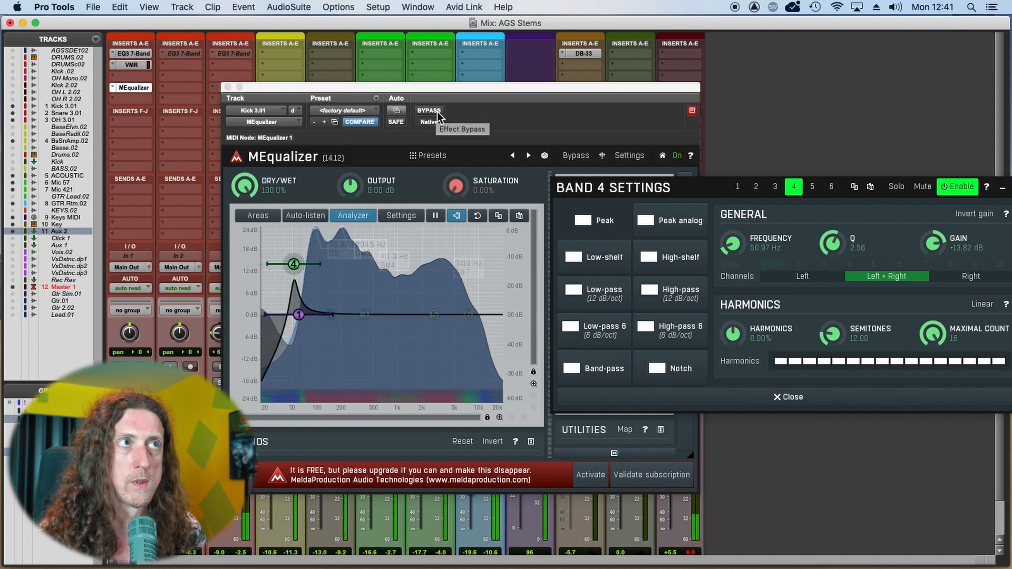
pyautogui.click(436, 111)
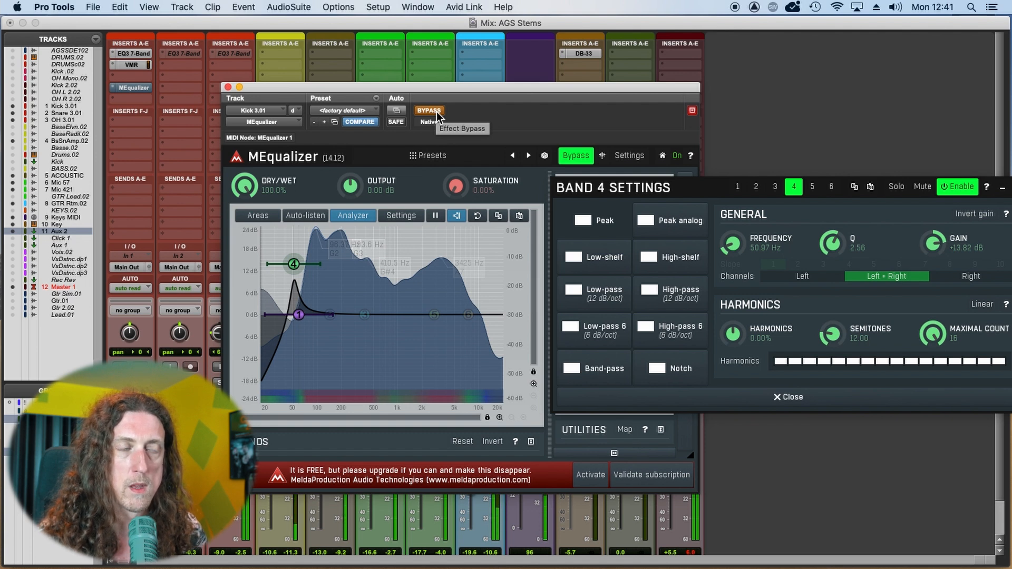
pyautogui.click(437, 111)
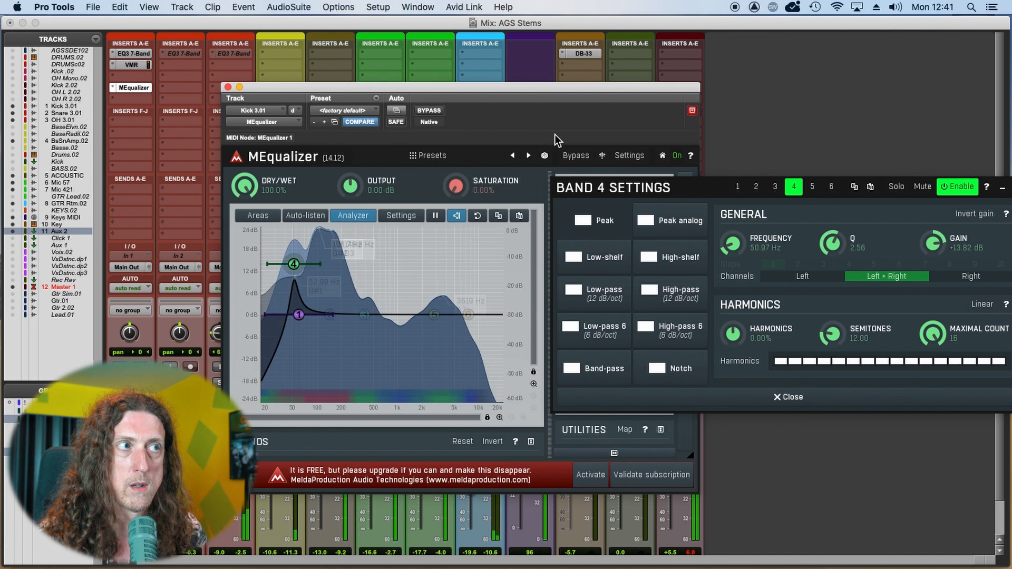
pyautogui.press('space')
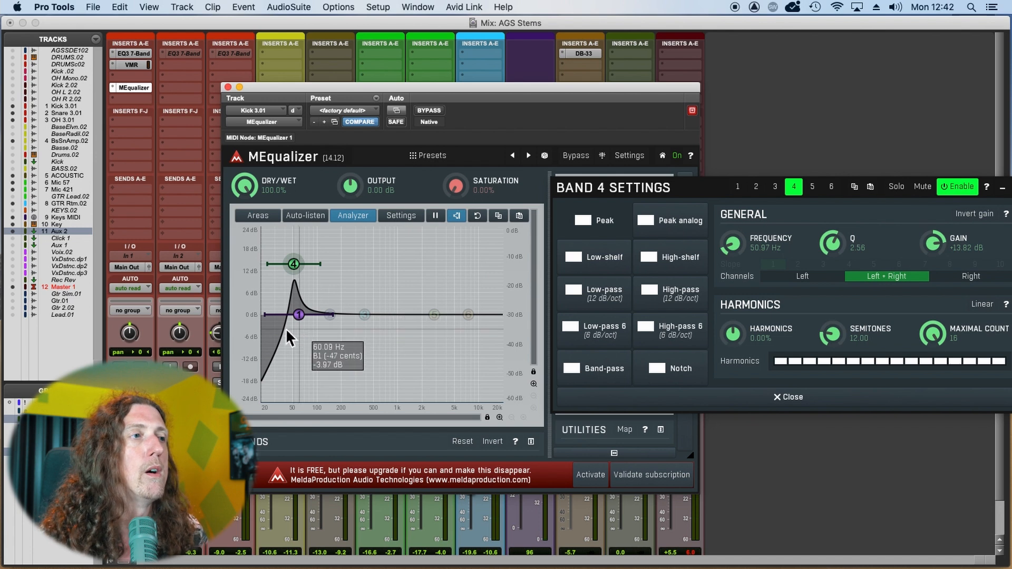
# Disable the band 1 high-pass filter and close its settings
pyautogui.rightClick(300, 317)
pyautogui.rightClick(300, 316)
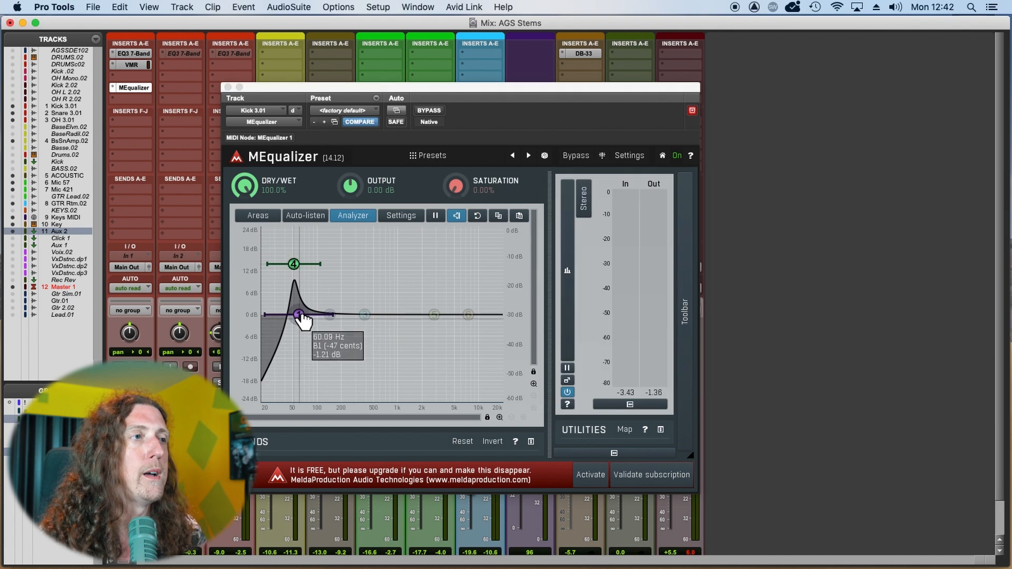
pyautogui.rightClick(298, 317)
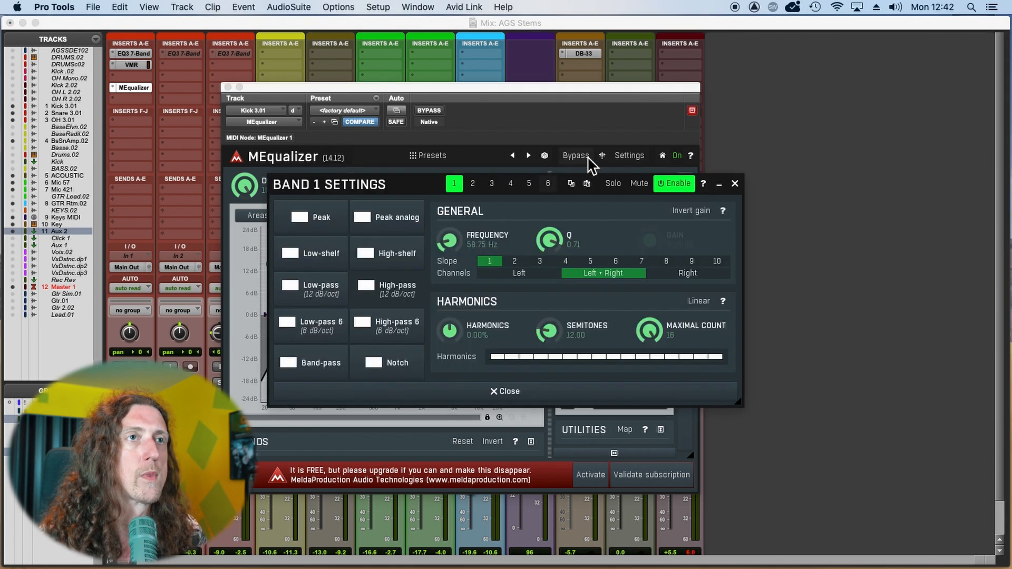
pyautogui.click(674, 184)
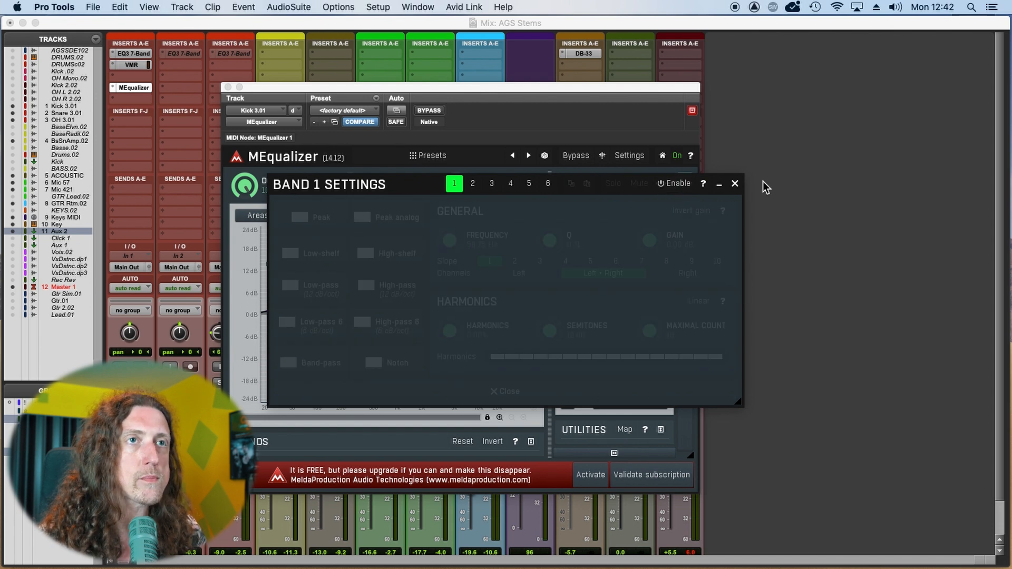
pyautogui.click(735, 183)
# Move band 4 to about 81.5 Hz and change it to a 12 dB/oct high-pass filter, keeping the EQ curve uncovered
pyautogui.moveTo(297, 271); pyautogui.dragTo(312, 297)
pyautogui.rightClick(312, 297)
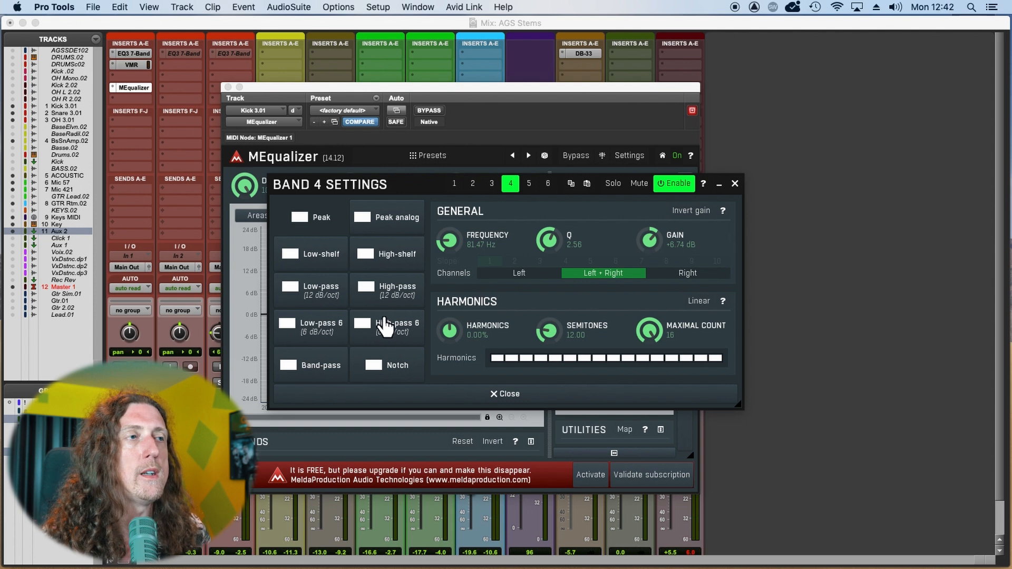
pyautogui.click(386, 295)
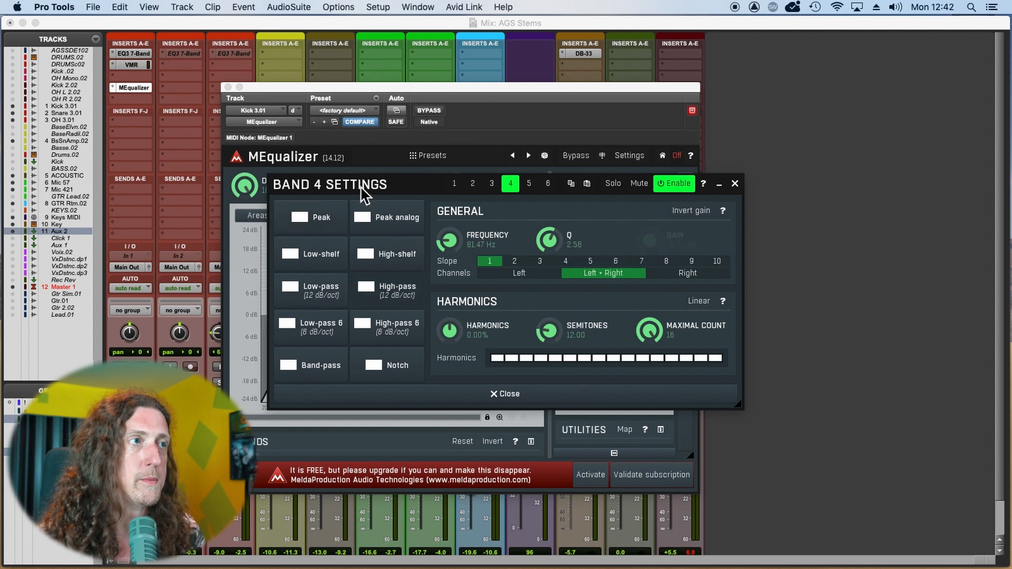
pyautogui.moveTo(360, 199); pyautogui.dragTo(648, 200)
# Sweep band 4's Q and frequency to reshape the high-pass curve, settling on Q about 3.98 and 71.3 Hz
pyautogui.moveTo(844, 250); pyautogui.dragTo(845, 295)
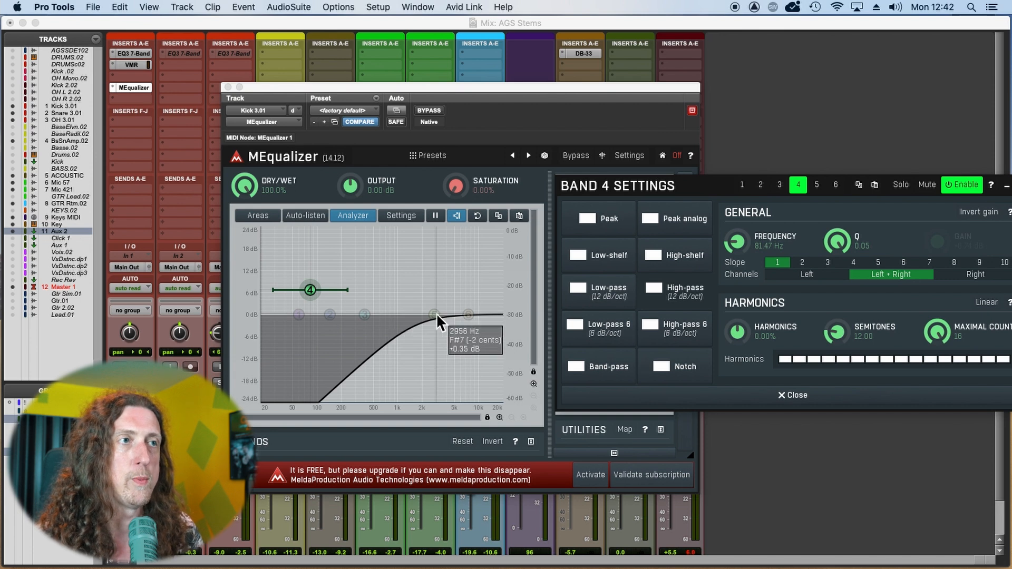
pyautogui.moveTo(736, 242); pyautogui.dragTo(732, 295)
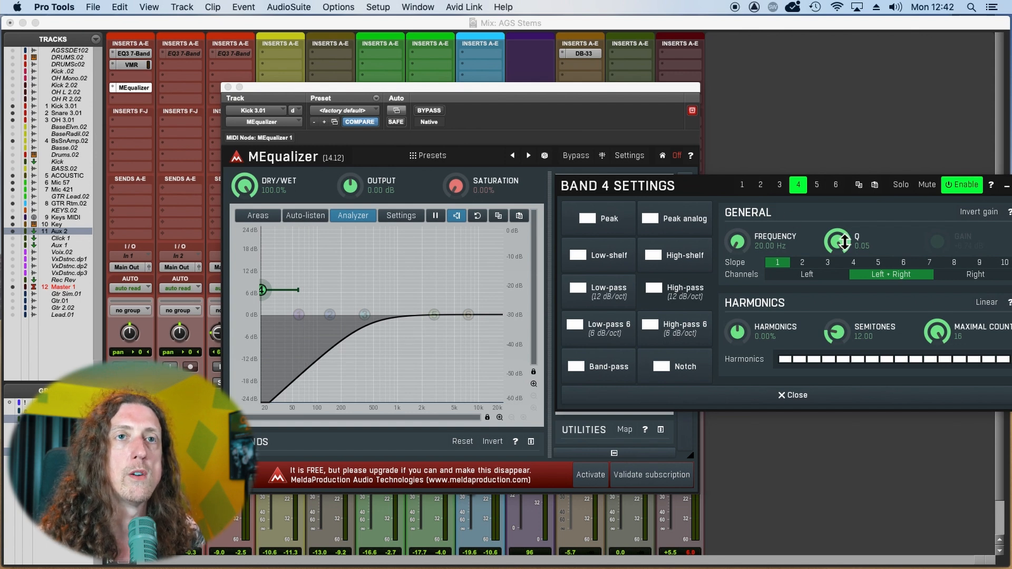
pyautogui.moveTo(843, 241); pyautogui.dragTo(844, 196)
pyautogui.moveTo(746, 253); pyautogui.dragTo(783, 228)
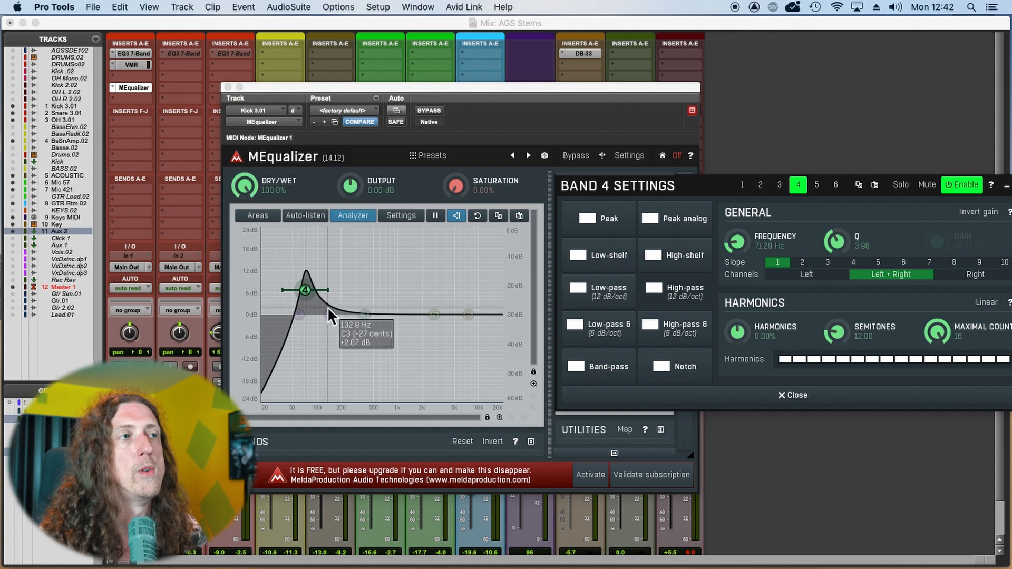
# Sharpen band 4's resonant peak to Q about 5.49 and lower its frequency to about 55.6 Hz
pyautogui.moveTo(838, 241)
pyautogui.mouseDown()
pyautogui.moveTo(838, 231)
pyautogui.moveTo(841, 252)
pyautogui.mouseUp()
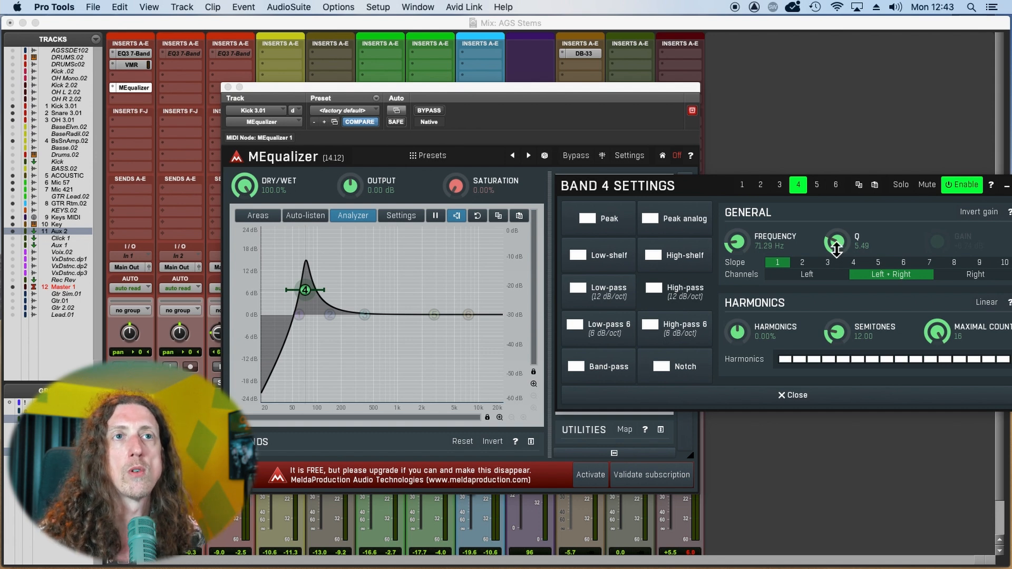
pyautogui.moveTo(735, 243); pyautogui.dragTo(735, 254)
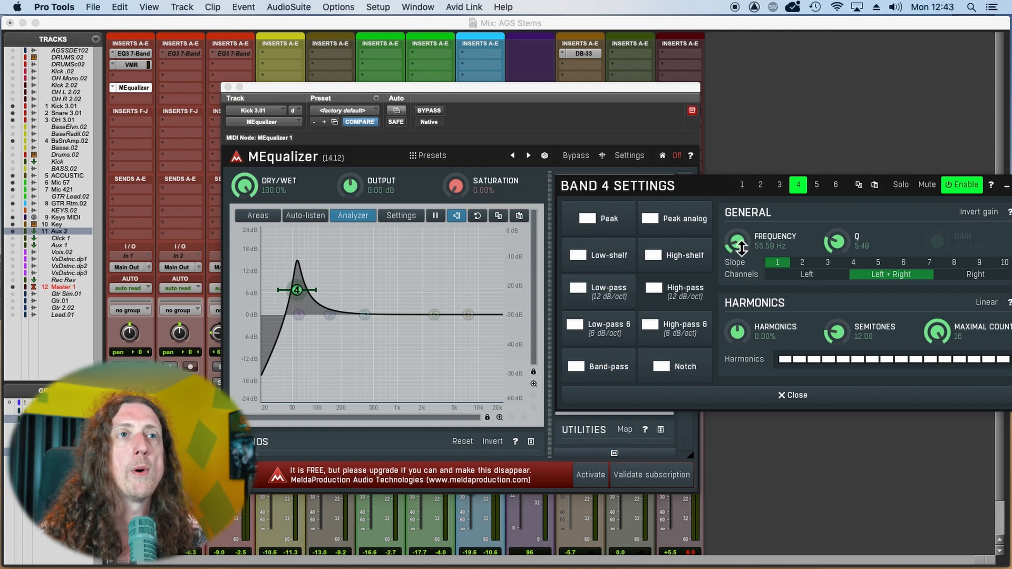
pyautogui.click(786, 154)
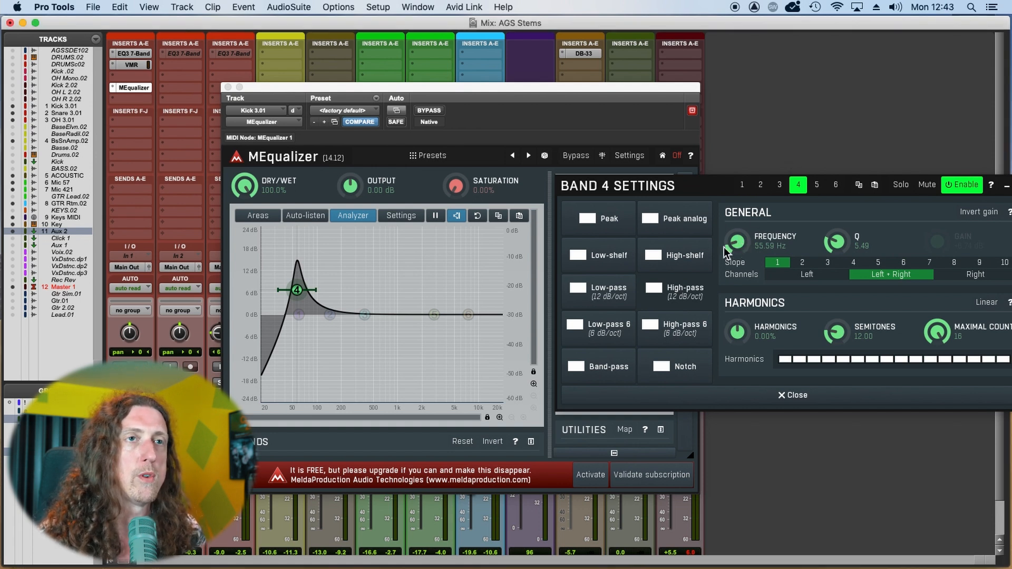
# Adjust band 4 during playback to a frequency of about 52.6 Hz and Q about 4.21
pyautogui.press('space')
pyautogui.moveTo(740, 243)
pyautogui.mouseDown()
pyautogui.moveTo(741, 232)
pyautogui.moveTo(740, 241)
pyautogui.mouseUp()
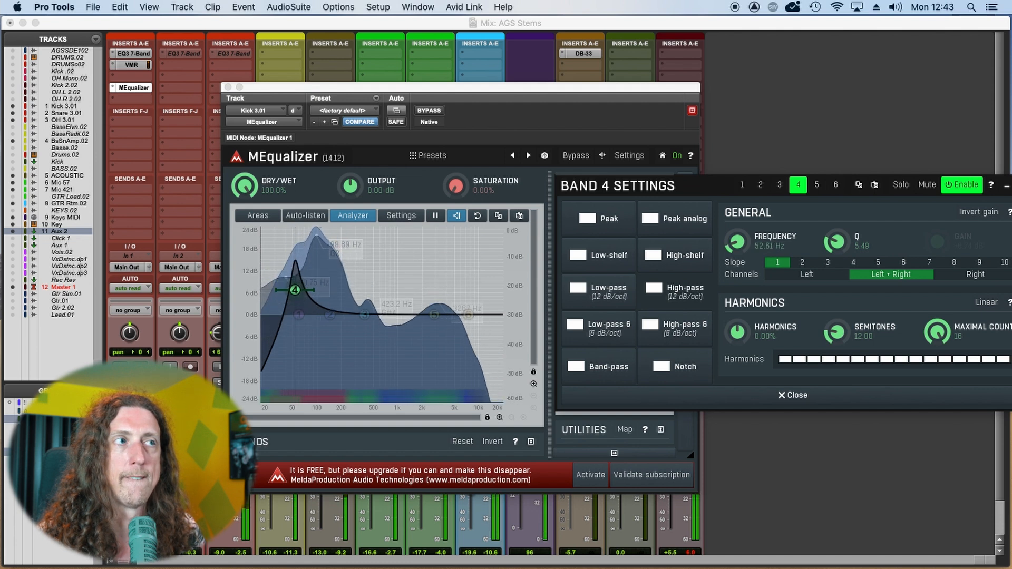
pyautogui.moveTo(830, 256); pyautogui.dragTo(830, 262)
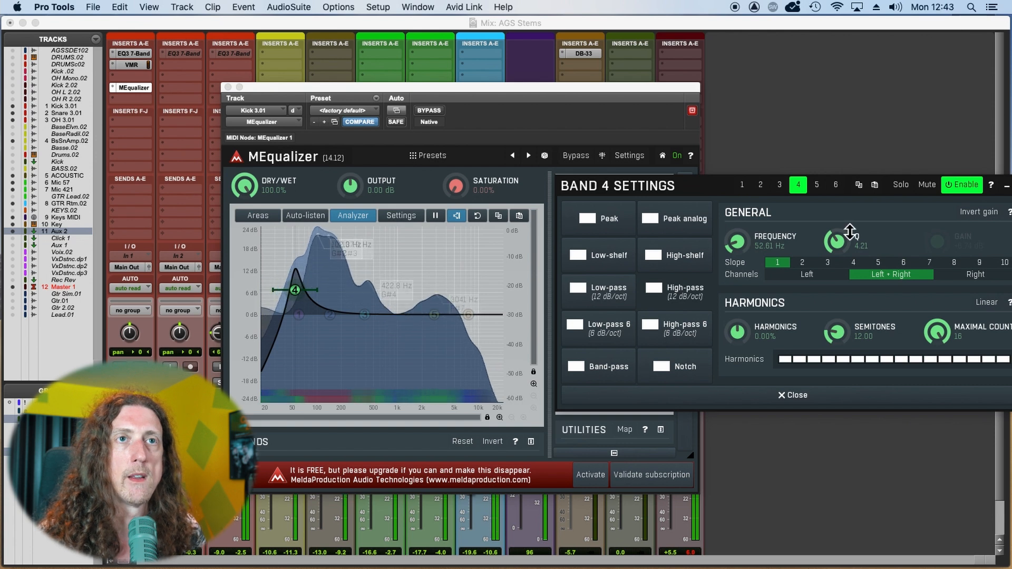
# Play the mix back to audition band 4's resonant high-pass curve on the kick, and stop playback
pyautogui.click(821, 109)
pyautogui.press('space')
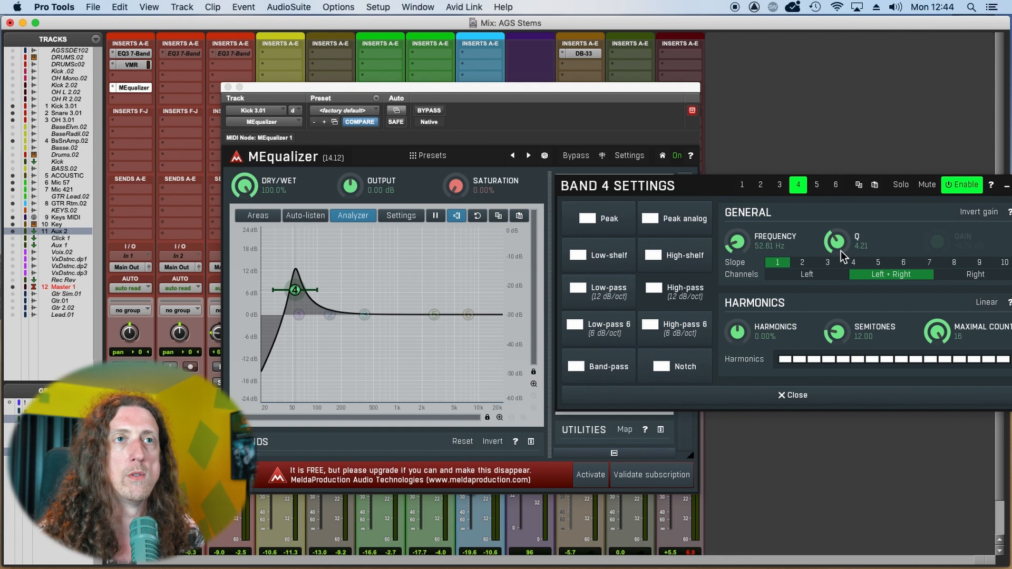
pyautogui.press('space')
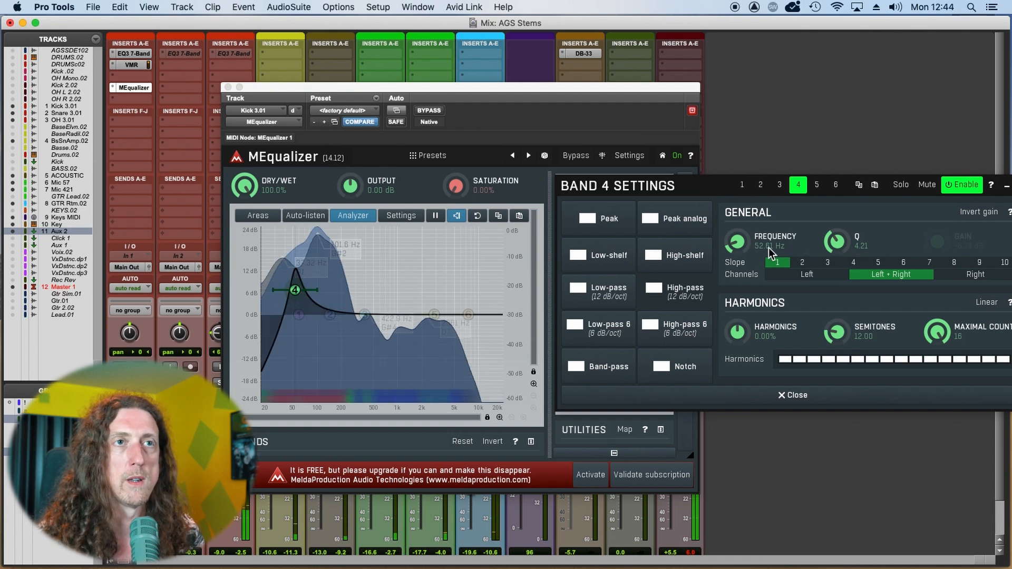
pyautogui.moveTo(737, 243); pyautogui.dragTo(737, 242)
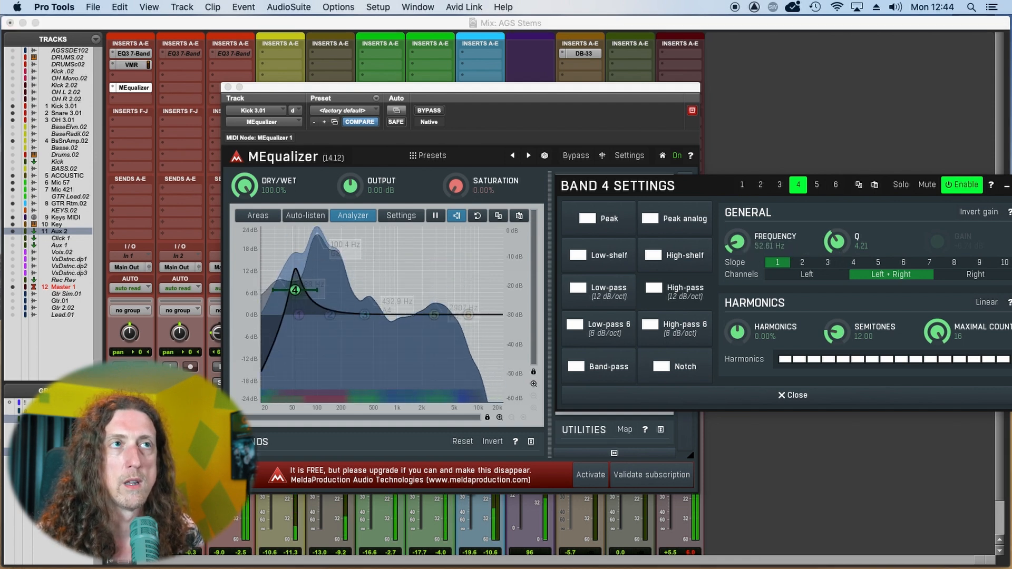
pyautogui.click(865, 73)
pyautogui.press('space')
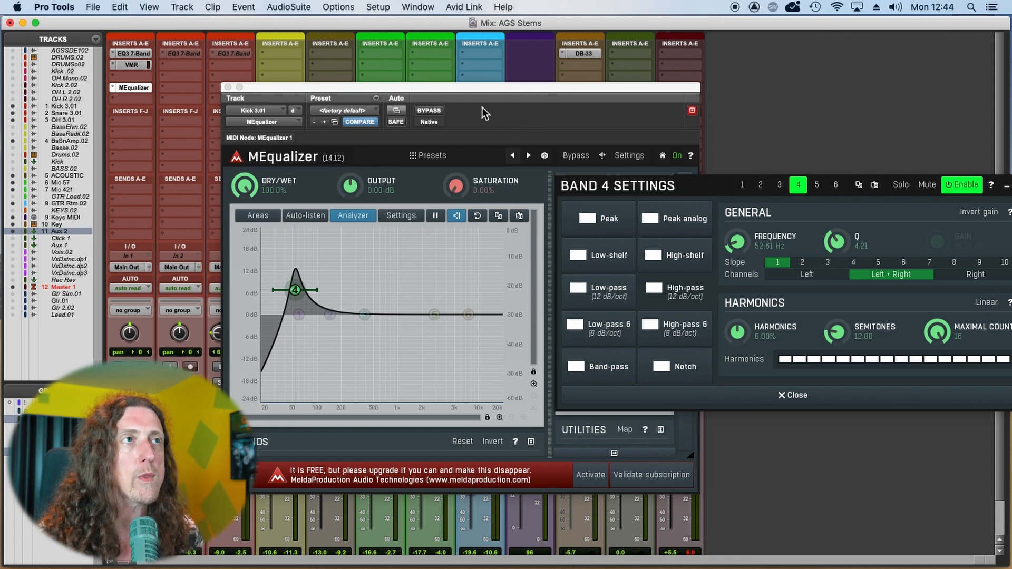
# Compare the kick during playback with MEqualizer bypassed and active, leaving it active
pyautogui.press('space')
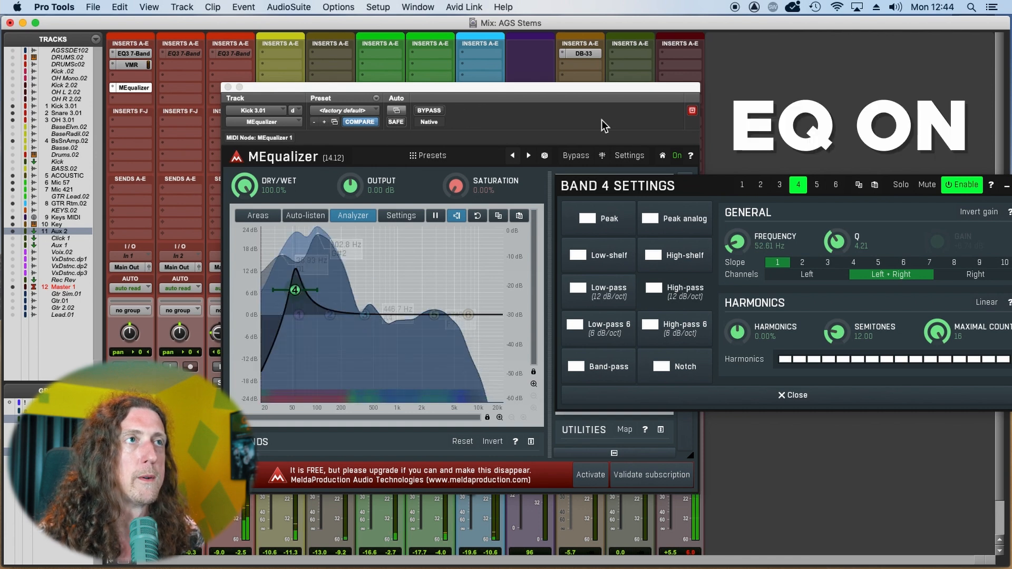
pyautogui.click(437, 111)
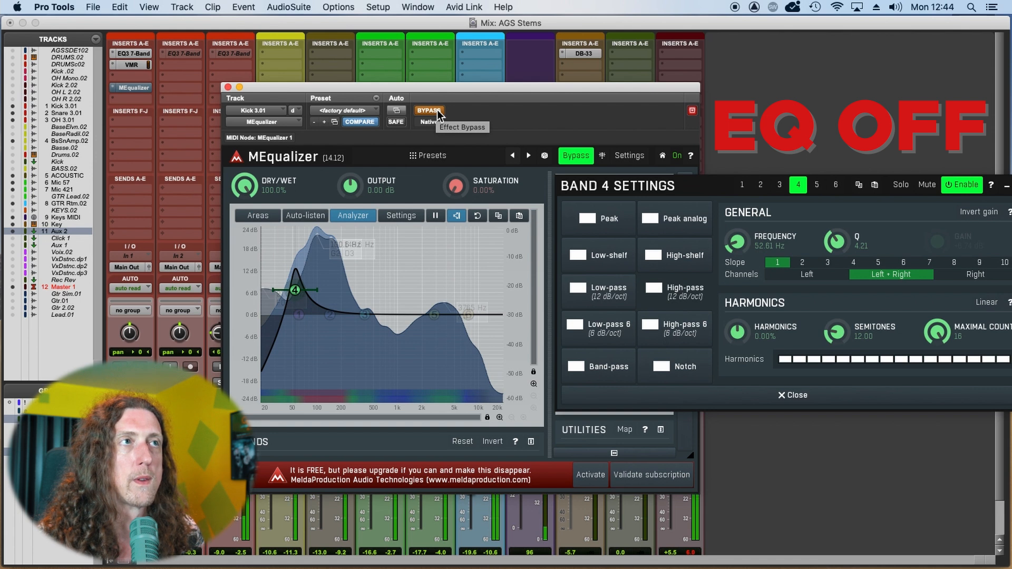
pyautogui.click(437, 112)
pyautogui.click(849, 149)
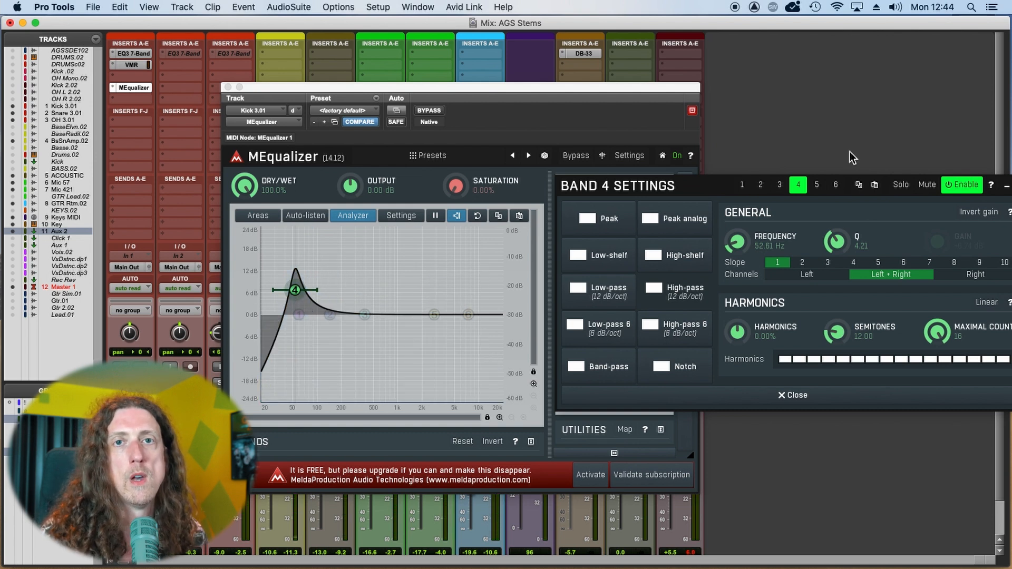
# Lower band 4's Q to about 1.88 during playback for a gentler resonant bump
pyautogui.press('space')
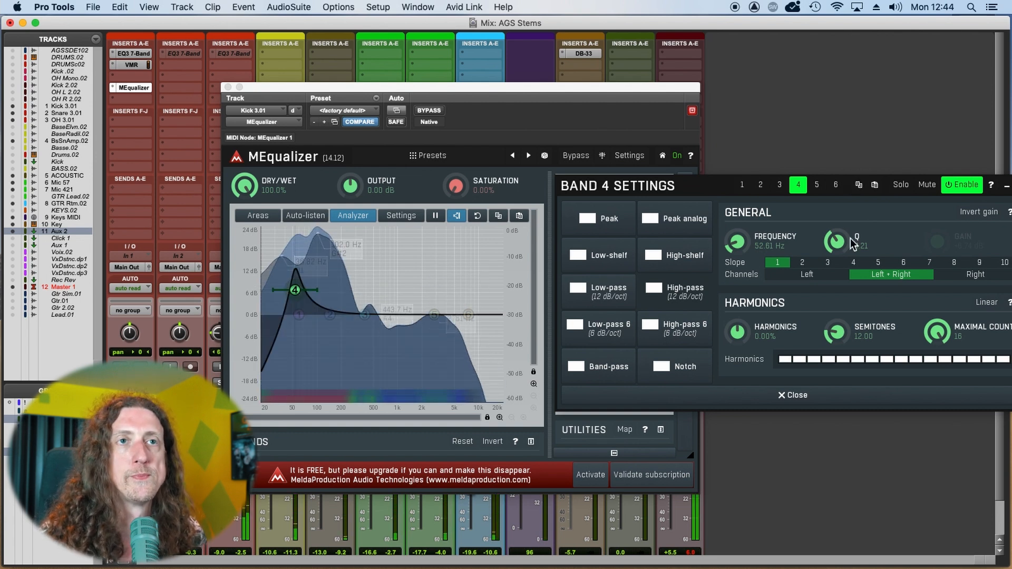
pyautogui.moveTo(836, 241); pyautogui.dragTo(836, 252)
pyautogui.click(817, 128)
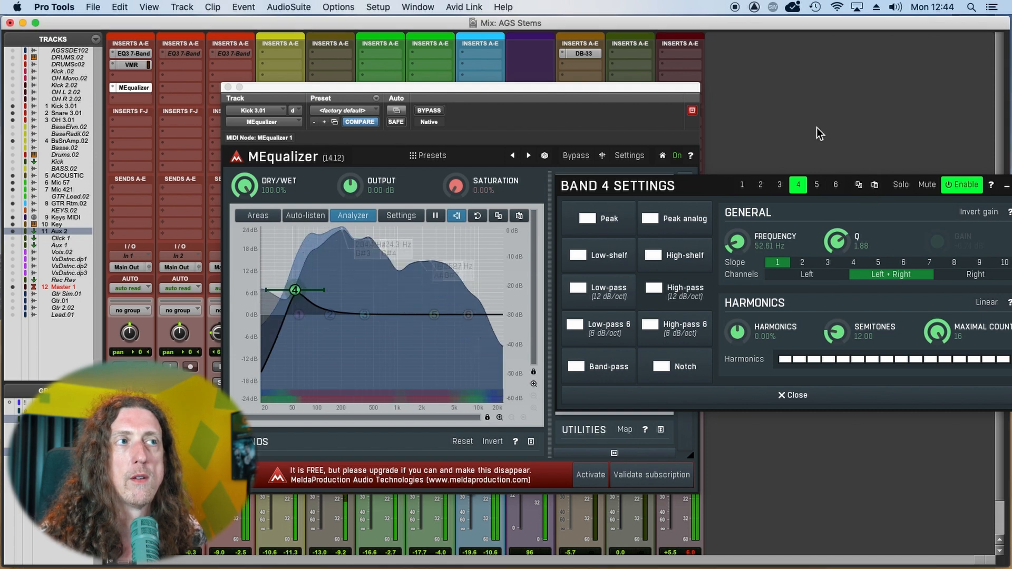
pyautogui.press('space')
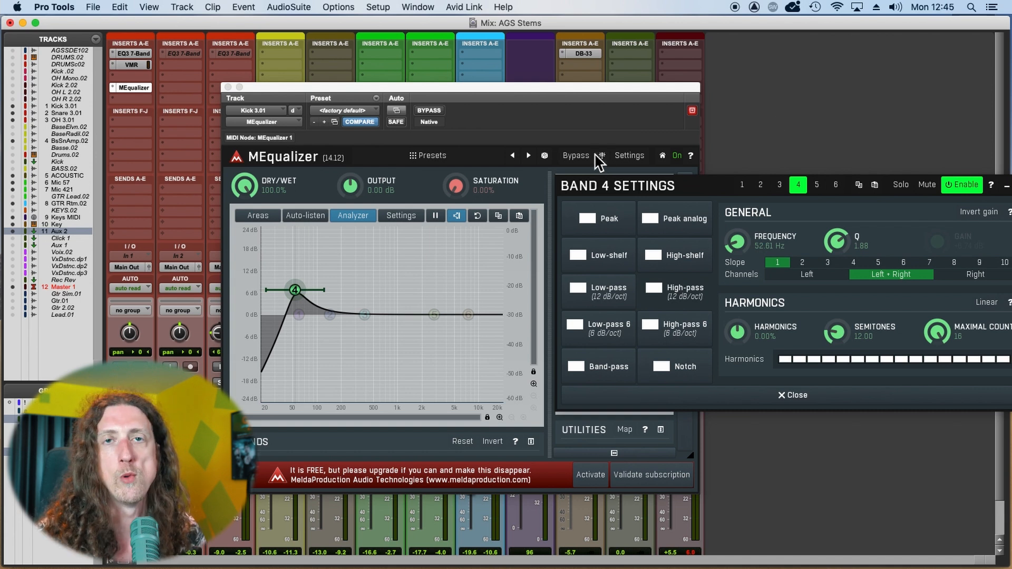
# Compare the gentler band 4 curve with the bypassed signal during playback, leaving MEqualizer active
pyautogui.press('space')
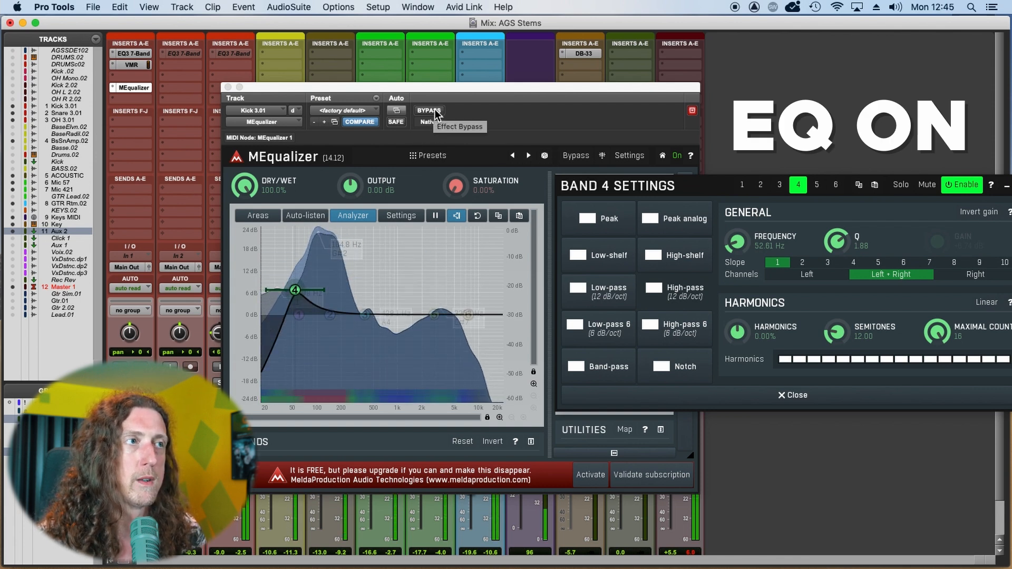
pyautogui.click(435, 111)
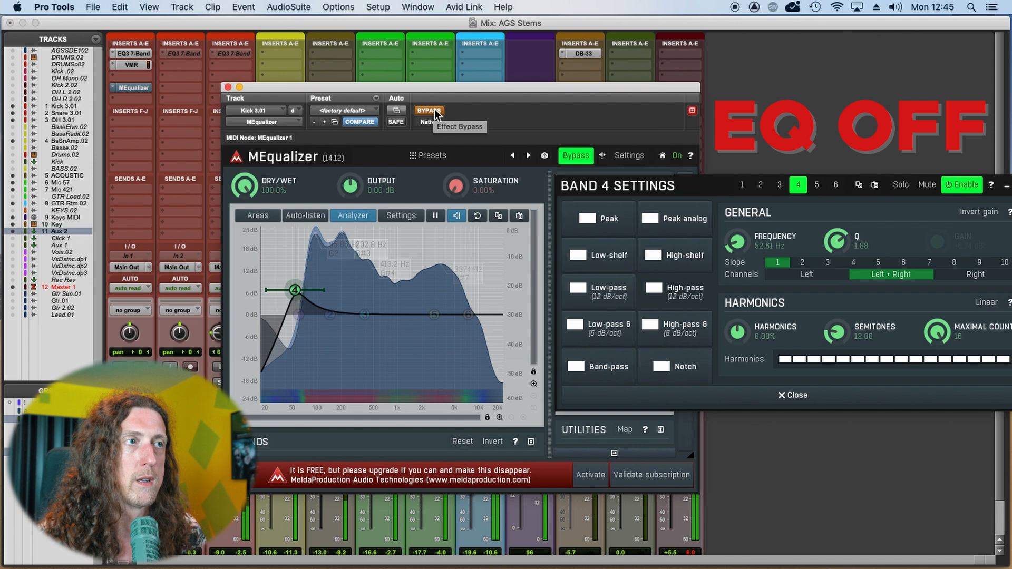
pyautogui.click(429, 110)
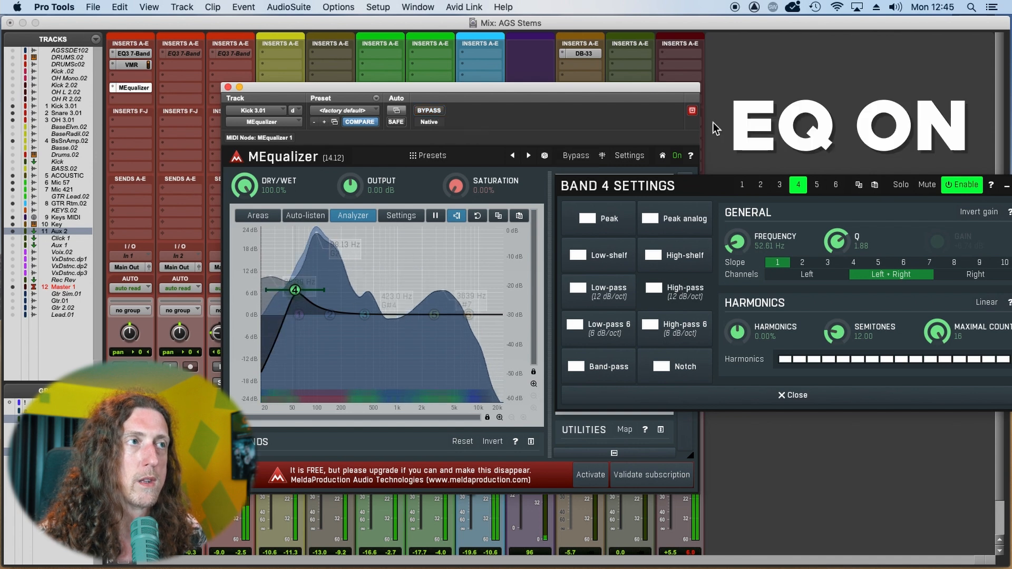
pyautogui.press('space')
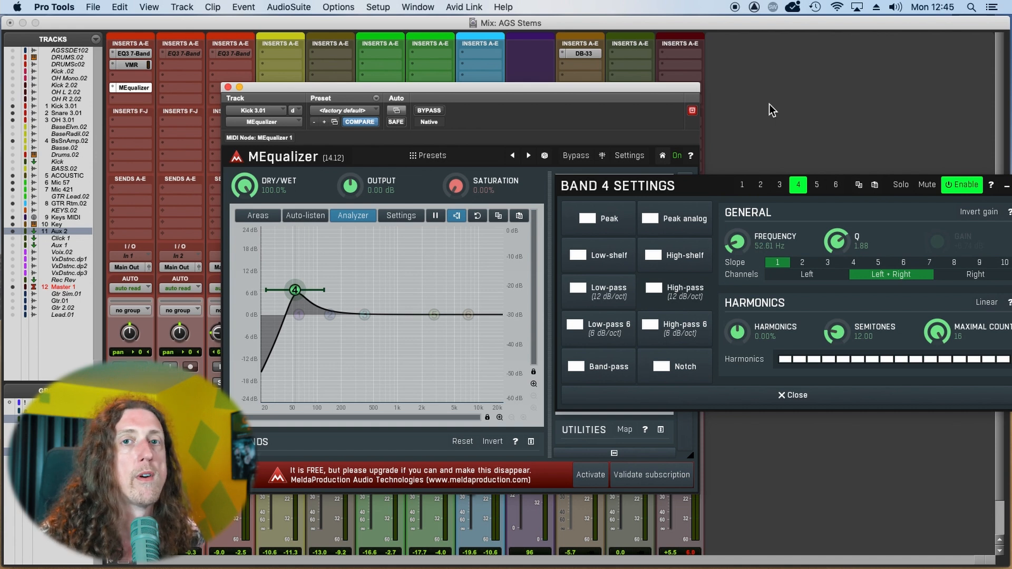
# Close MEqualizer and replace it on the Kick 3.01 track with Virtual Mix Rack
pyautogui.click(239, 87)
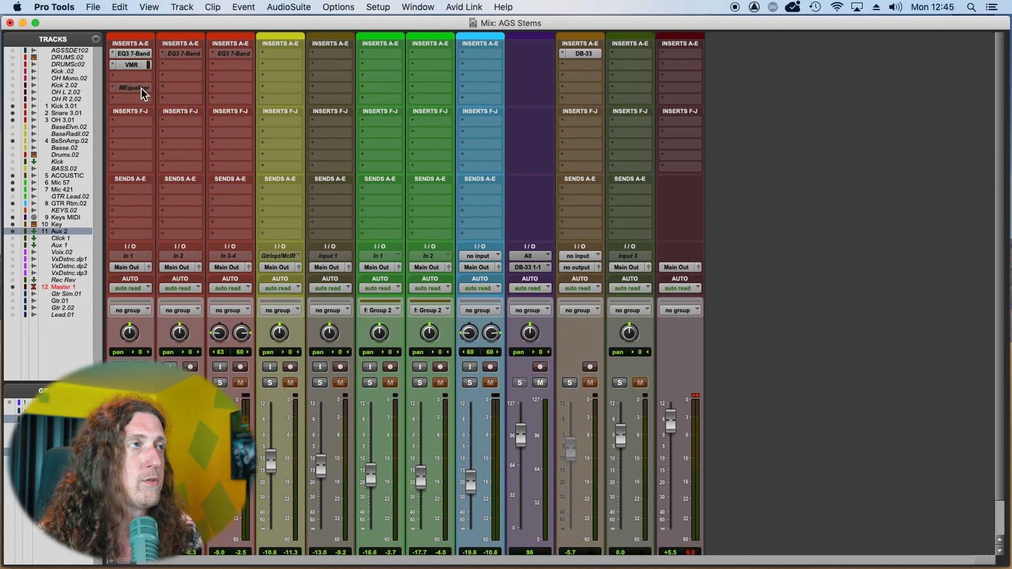
pyautogui.click(114, 90)
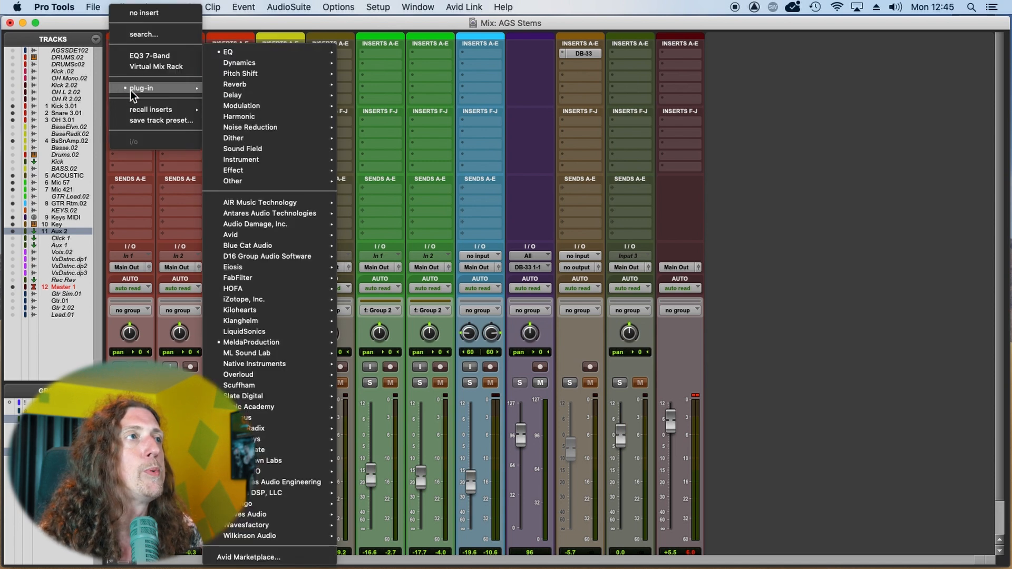
pyautogui.click(183, 67)
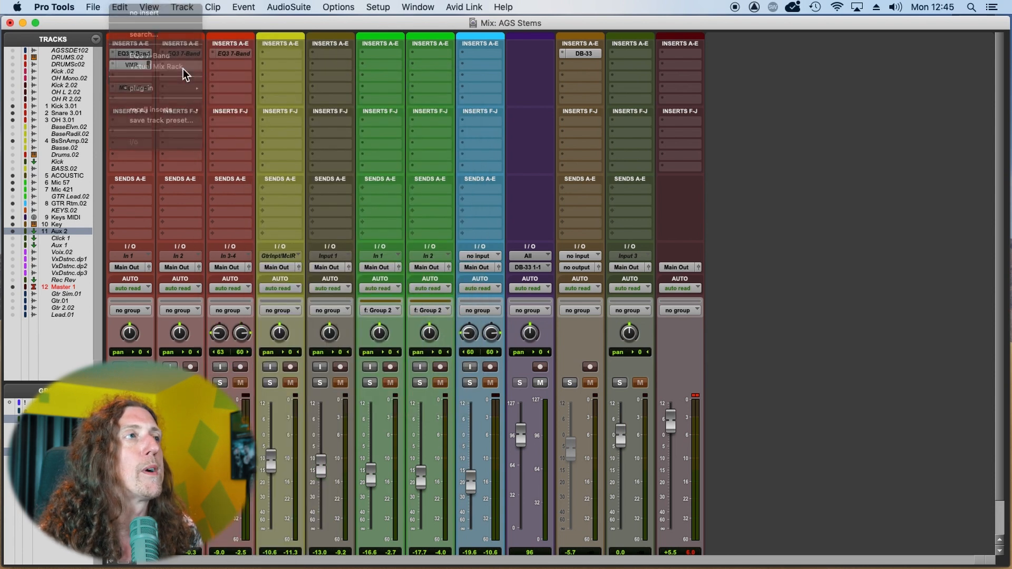
pyautogui.moveTo(567, 86); pyautogui.dragTo(600, 26)
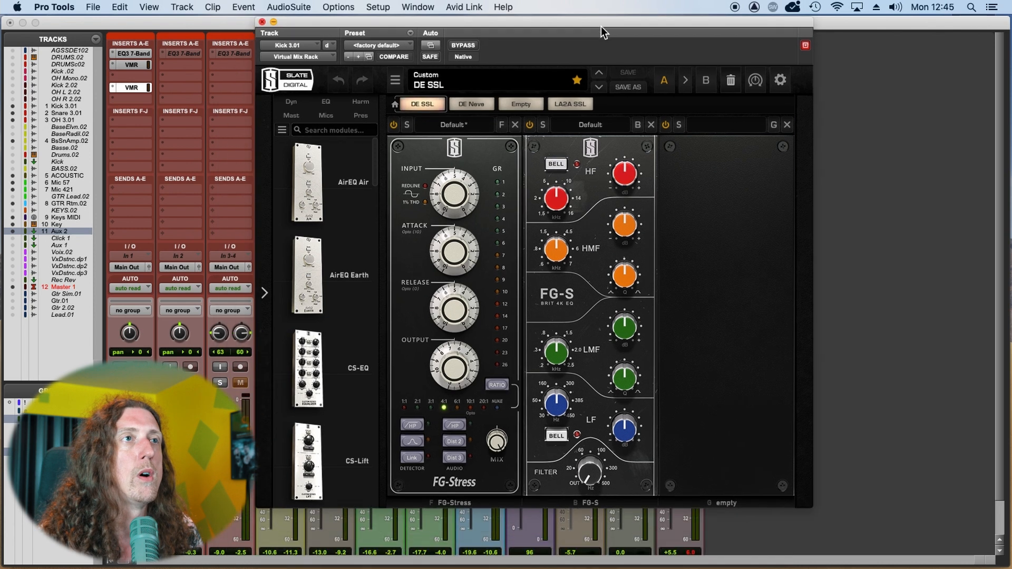
# Remove the FG-Stress and FG-S modules from the rack and load AirEQ Earth into the first slot
pyautogui.click(515, 124)
pyautogui.click(515, 125)
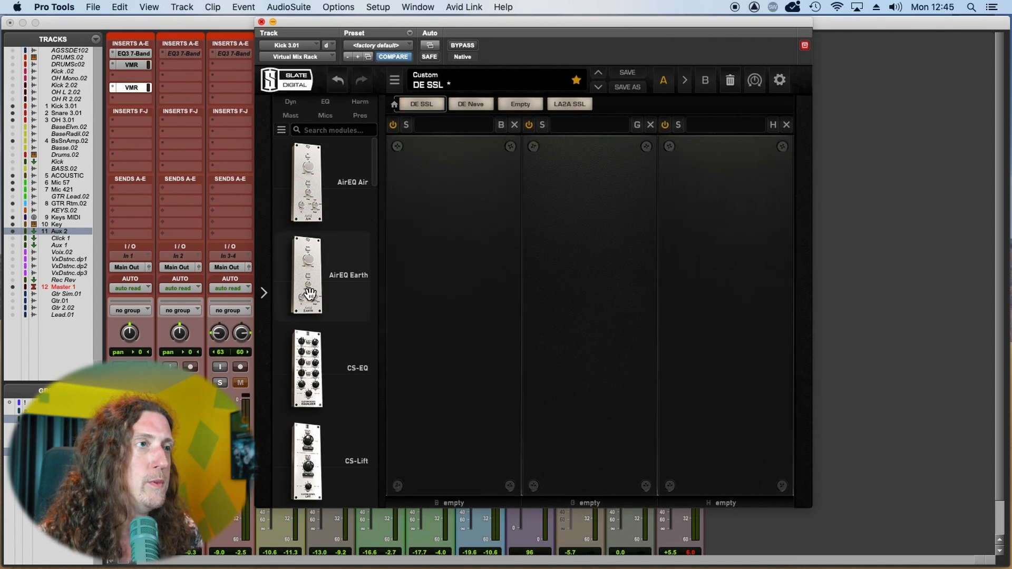
pyautogui.moveTo(310, 292); pyautogui.dragTo(469, 299)
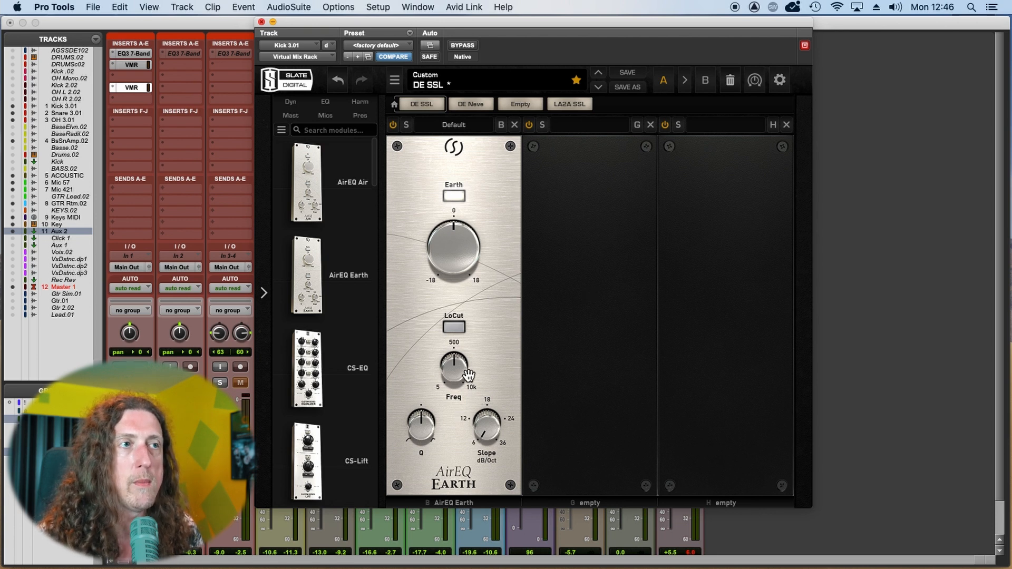
# Enable AirEQ Earth's LoCut with an 18 dB/oct slope, raise its Q and lower its frequency
pyautogui.click(462, 331)
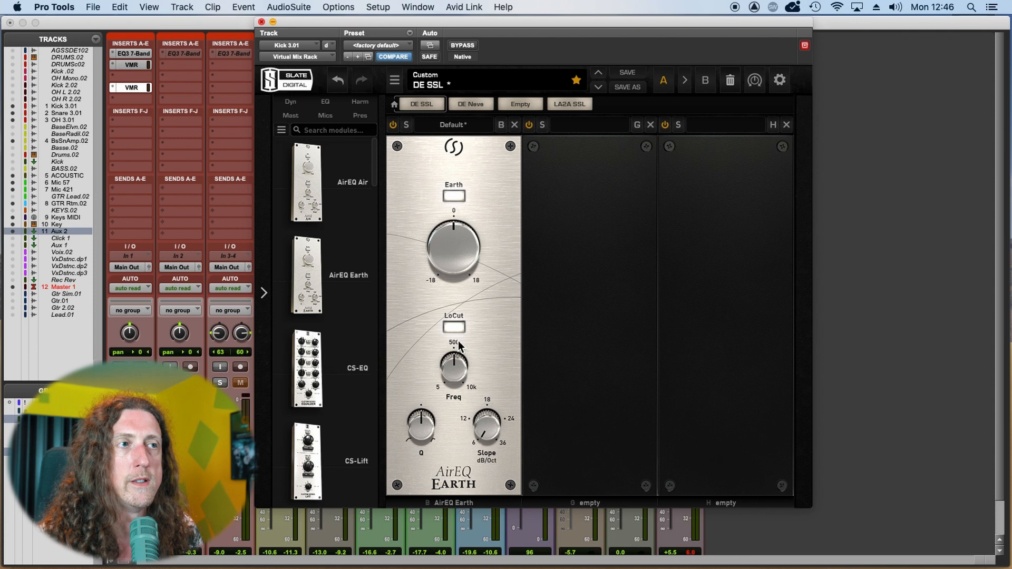
pyautogui.moveTo(485, 429); pyautogui.dragTo(508, 379)
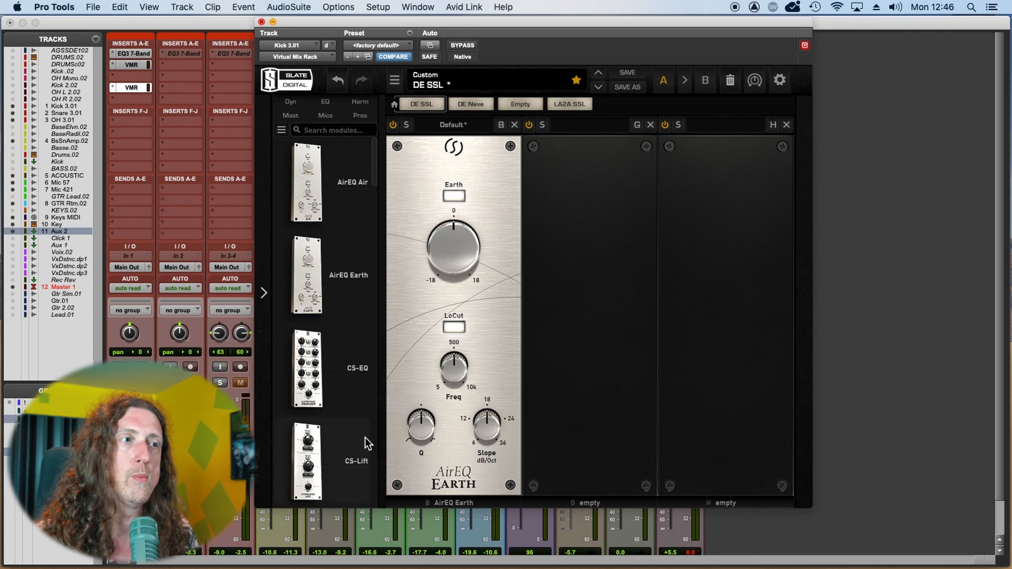
pyautogui.moveTo(421, 425); pyautogui.dragTo(424, 416)
pyautogui.moveTo(448, 371); pyautogui.dragTo(438, 395)
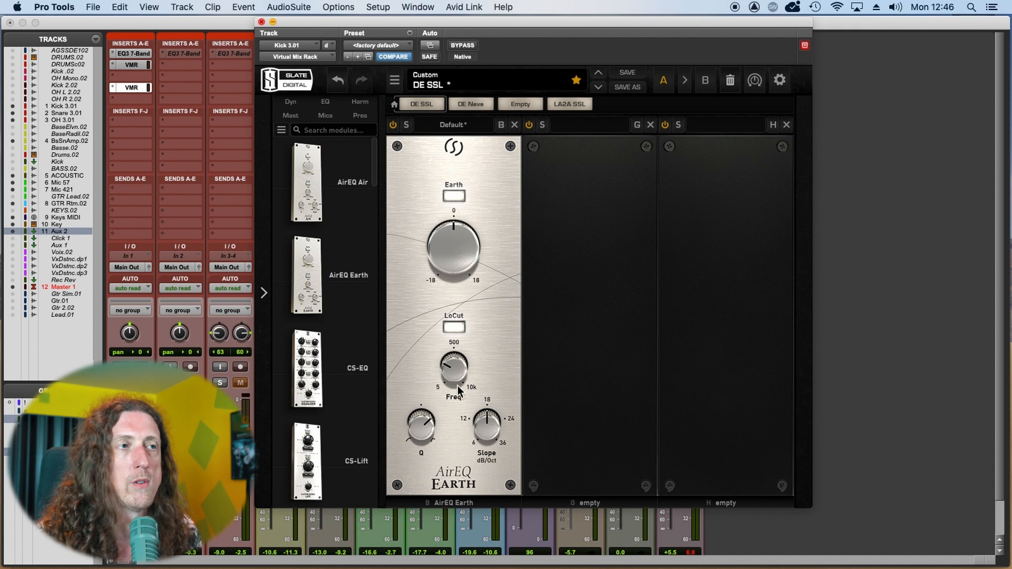
# Fine-tune the low cut for the kick by lowering its frequency further and raising its Q to about 1.50
pyautogui.moveTo(459, 371); pyautogui.dragTo(441, 383)
pyautogui.moveTo(420, 422); pyautogui.dragTo(420, 416)
pyautogui.moveTo(452, 373); pyautogui.dragTo(451, 372)
pyautogui.click(426, 423)
pyautogui.moveTo(426, 419); pyautogui.dragTo(428, 419)
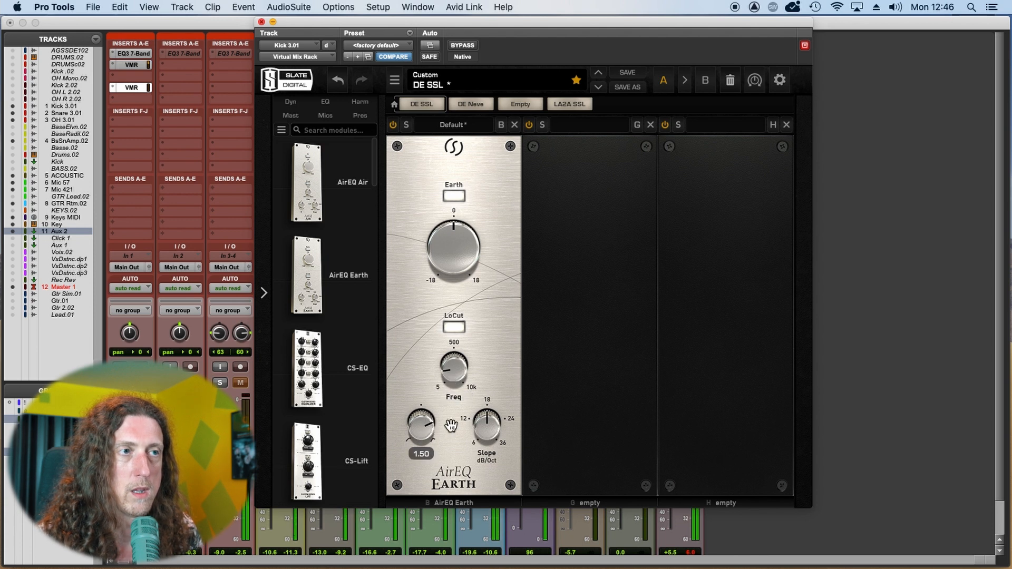
pyautogui.moveTo(458, 381); pyautogui.dragTo(455, 379)
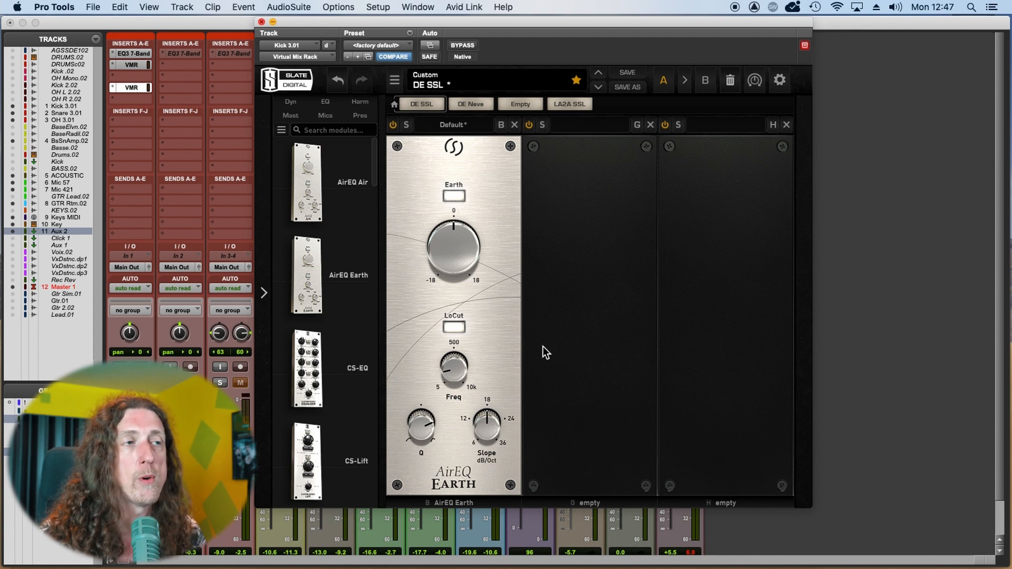
# Compare the kick with Virtual Mix Rack bypassed and active, and reduce the low cut's Q to about 1.17
pyautogui.click(470, 46)
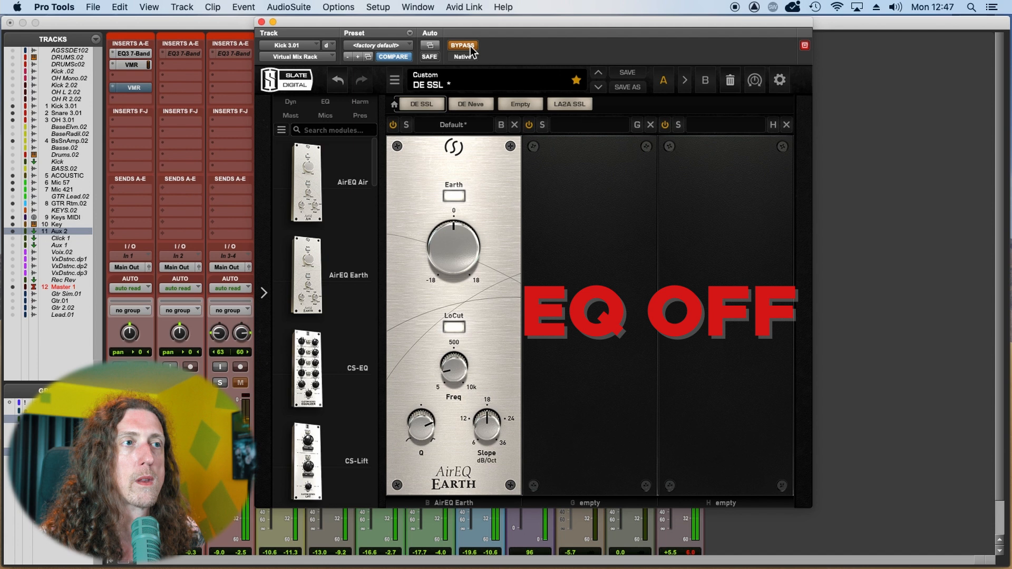
pyautogui.click(470, 46)
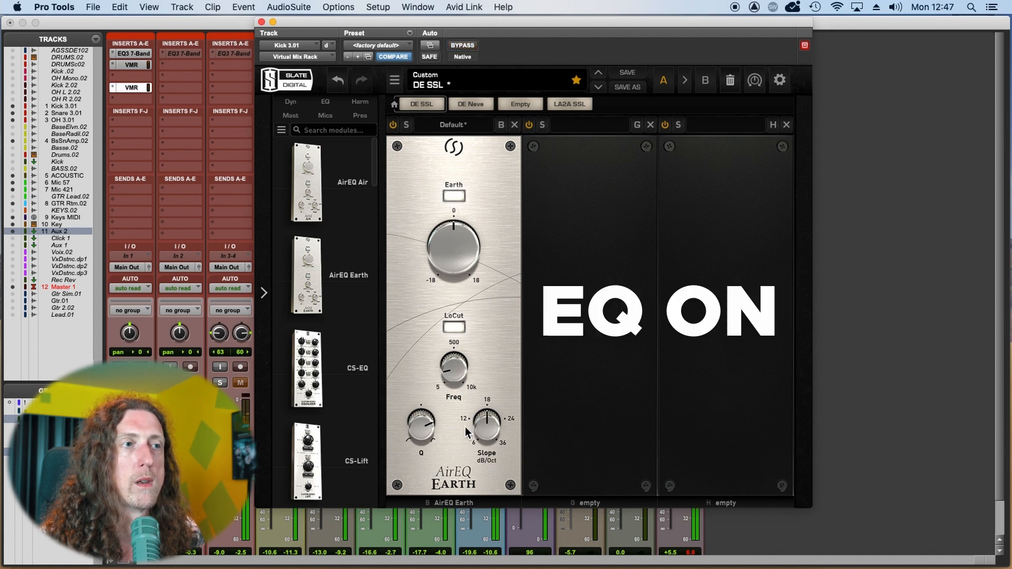
pyautogui.moveTo(435, 425)
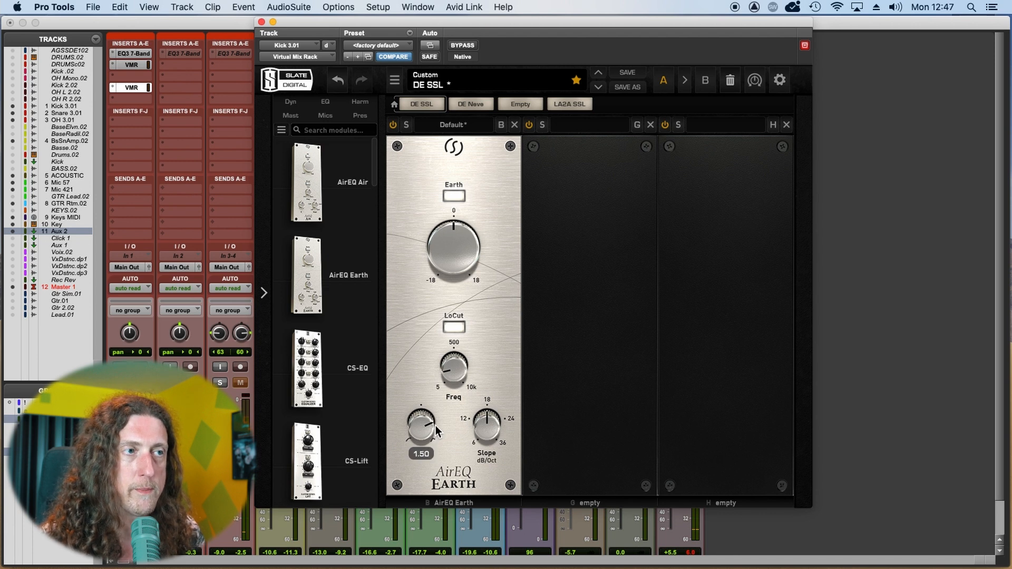
pyautogui.moveTo(426, 428); pyautogui.dragTo(424, 434)
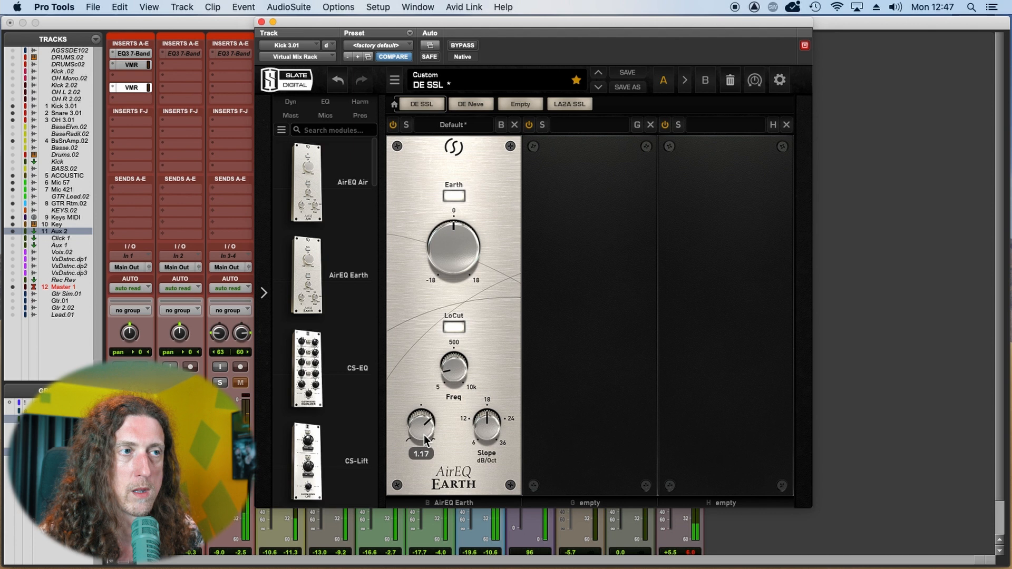